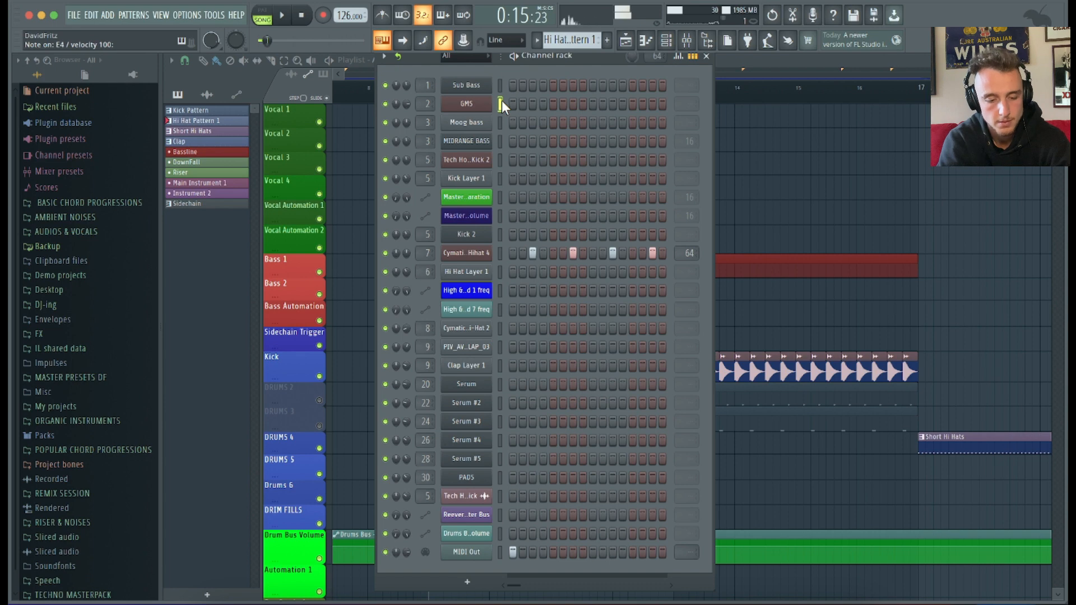
# Preview the track and inspect the Moog bass channel's sampler settings, then close them and the channel rack.
pyautogui.press('space')
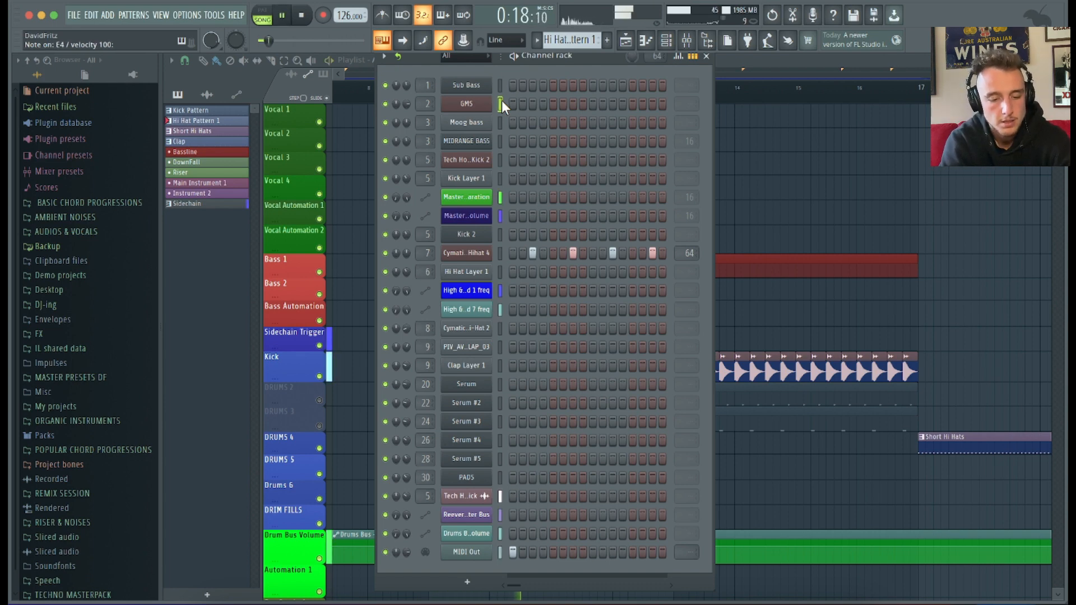
pyautogui.press('space')
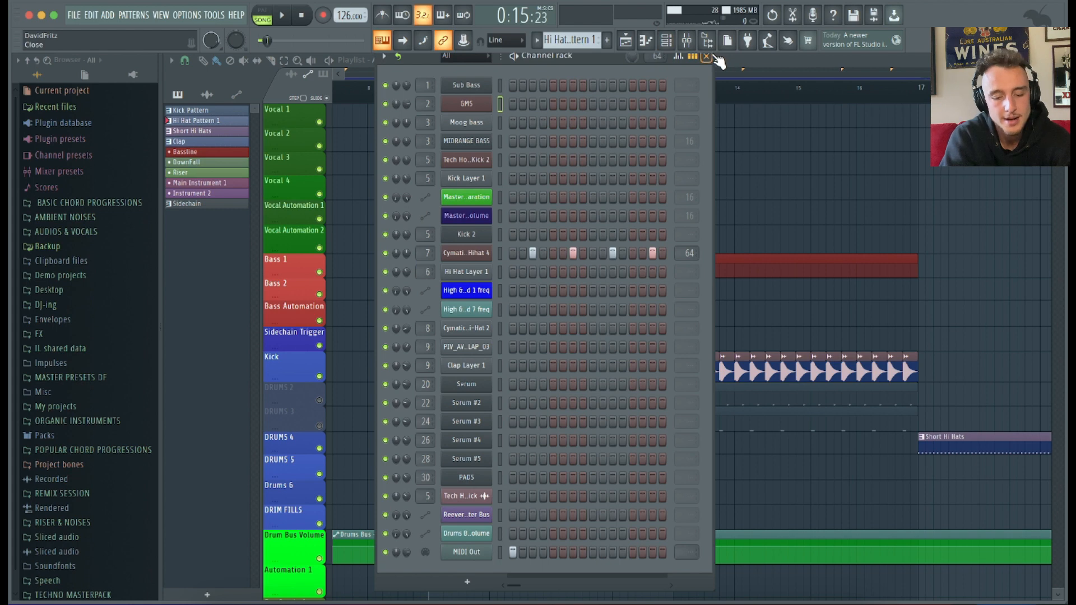
pyautogui.click(480, 125)
pyautogui.click(261, 194)
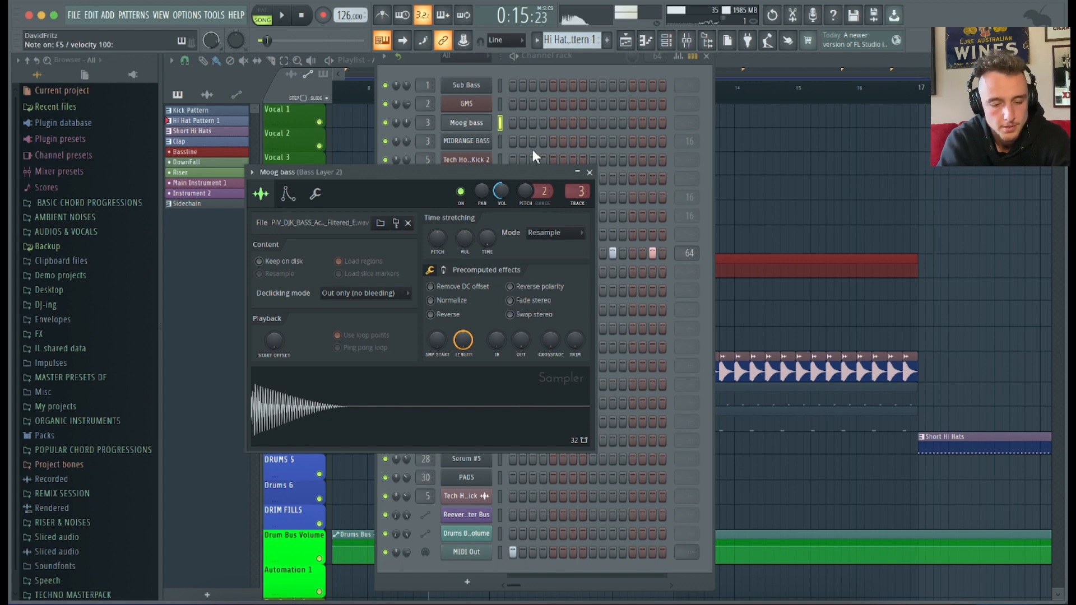
pyautogui.click(590, 172)
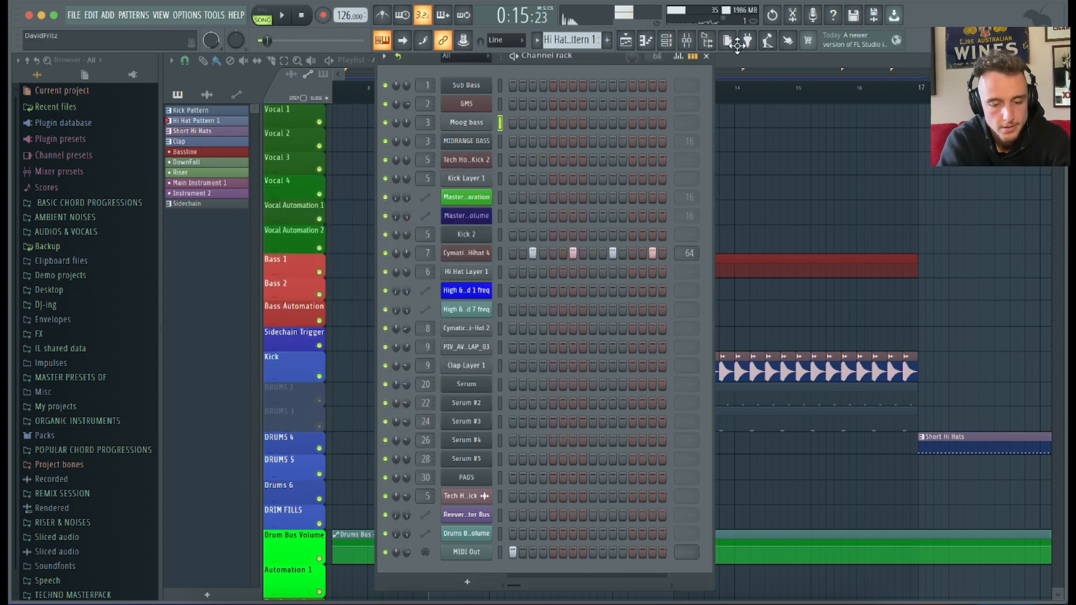
pyautogui.click(707, 56)
# Play the arrangement and zoom the playlist in on the start of the Bassline section.
pyautogui.press('space')
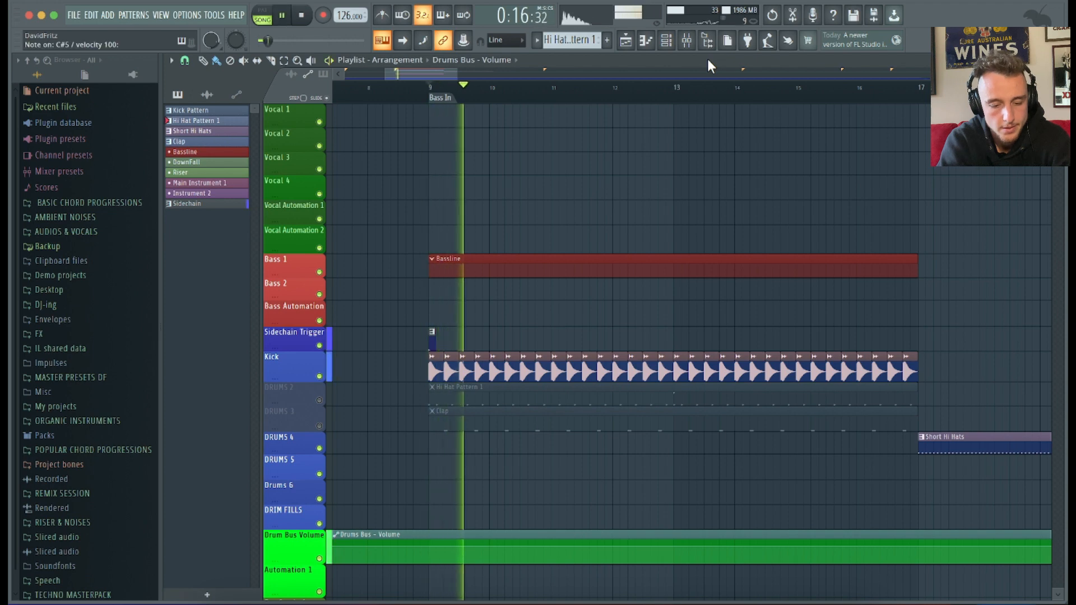
pyautogui.press('space')
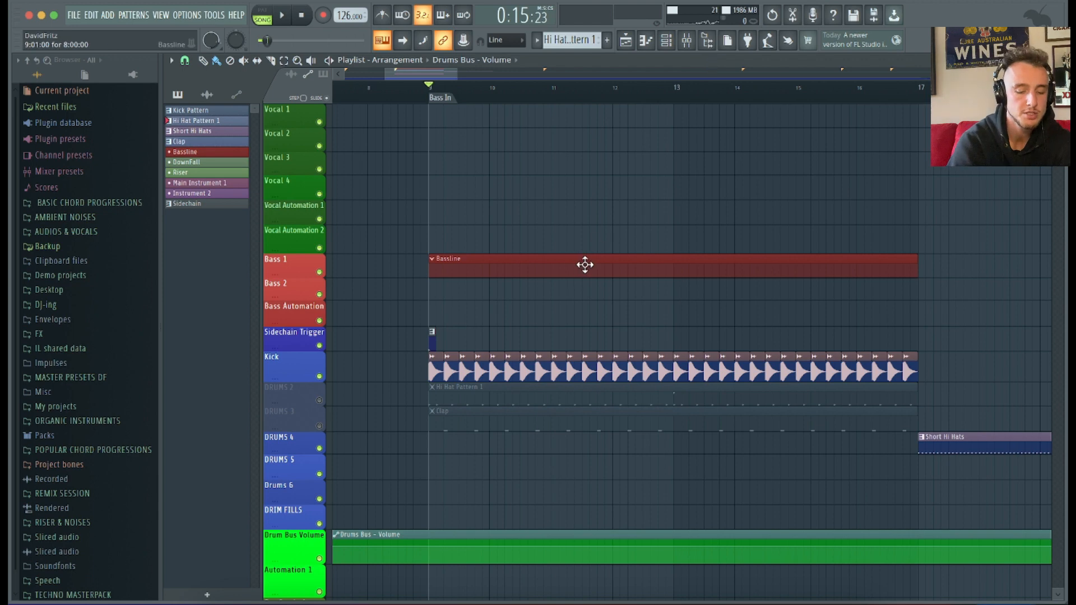
pyautogui.scroll(3, 458, 308)
pyautogui.scroll(2, 458, 308)
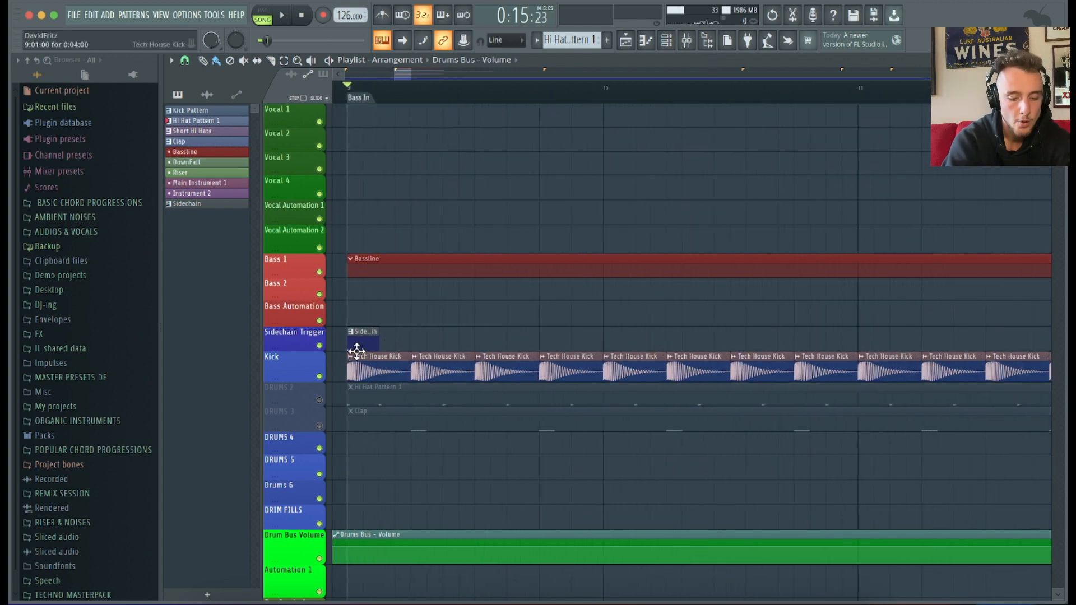
pyautogui.hscroll(-1, 357, 352)
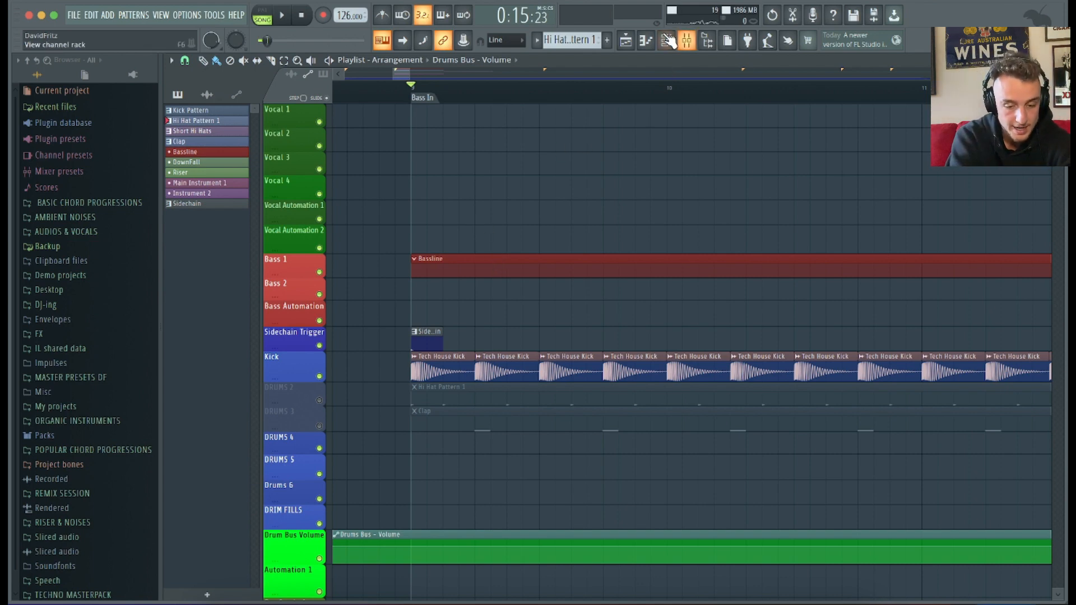
# Open the piano roll for the Moog bass channel and preview playback.
pyautogui.click(646, 45)
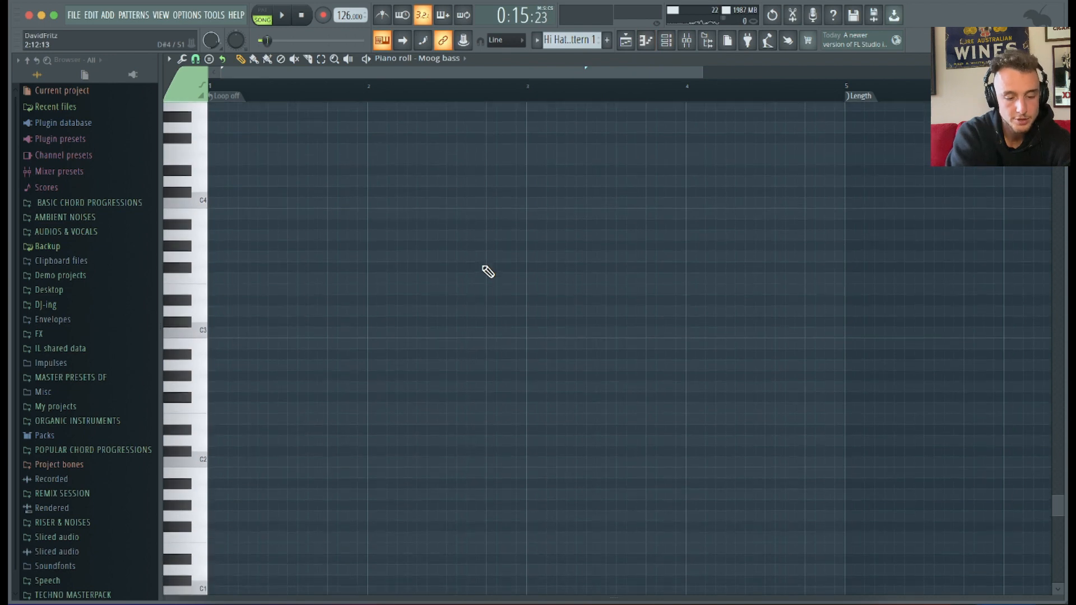
pyautogui.press('space')
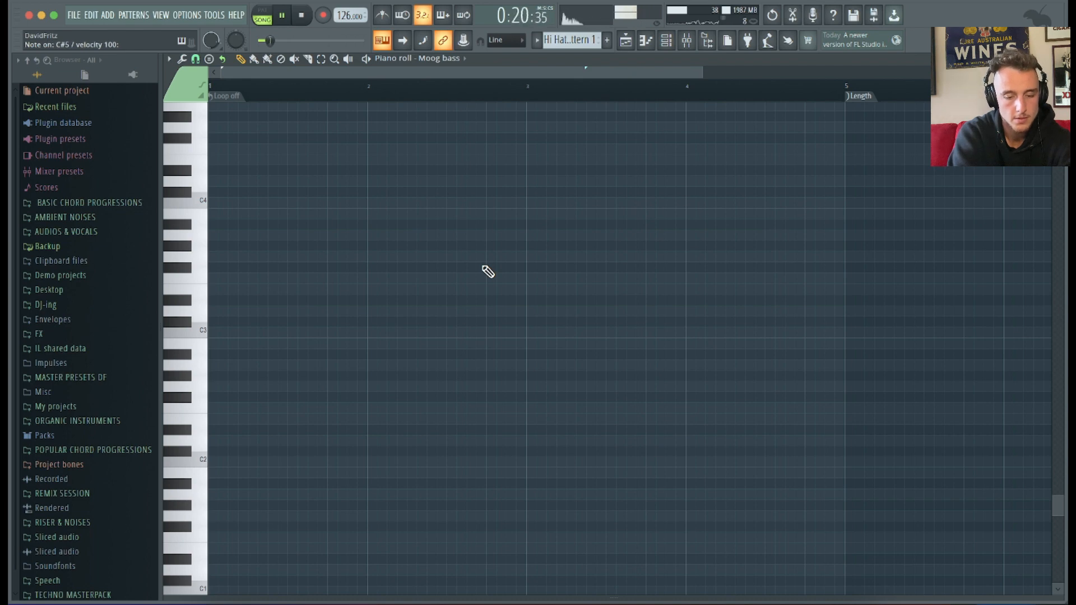
pyautogui.press('space')
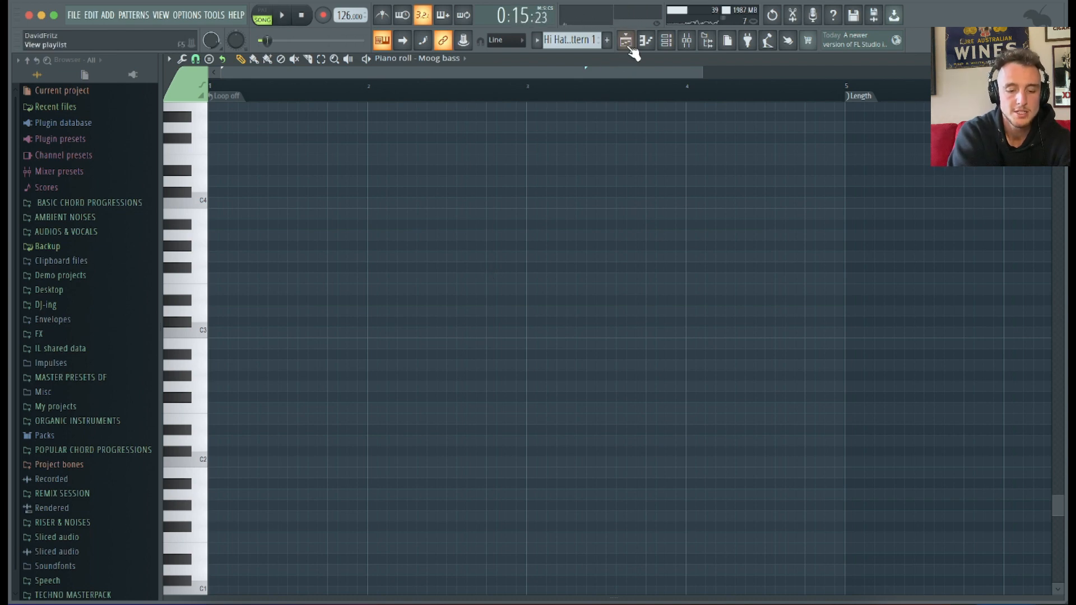
# Switch between the playlist and the empty Moog bass piano roll while previewing playback.
pyautogui.click(626, 42)
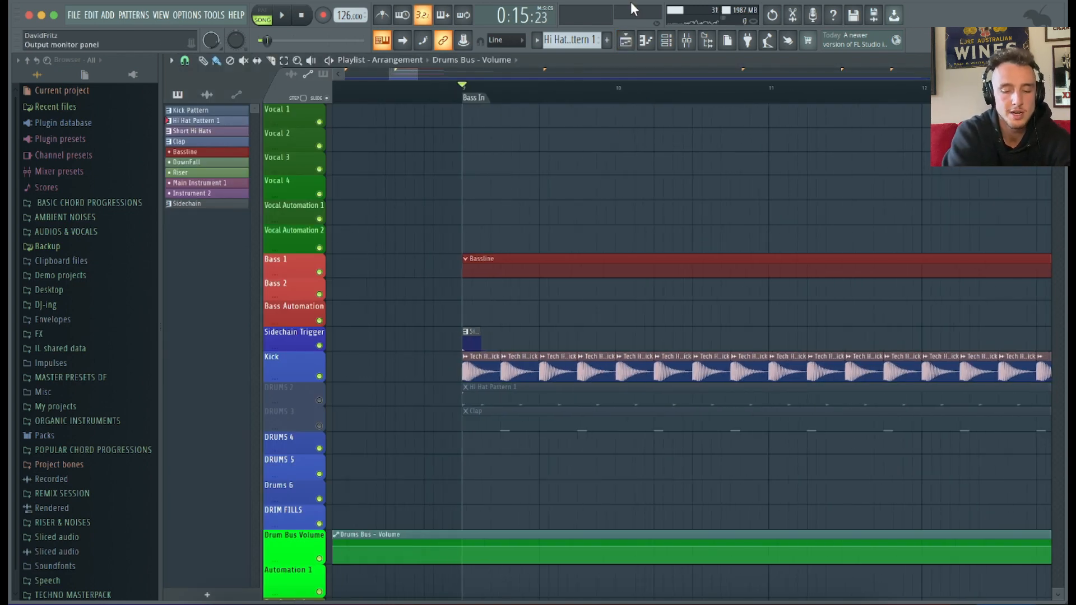
pyautogui.click(649, 41)
pyautogui.press('s')
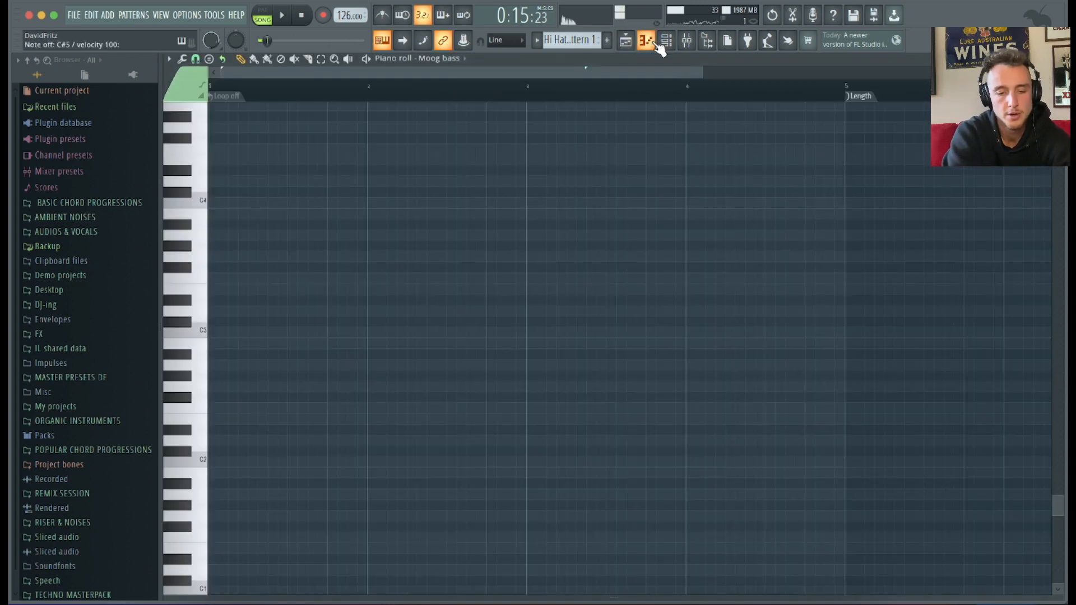
pyautogui.press('space')
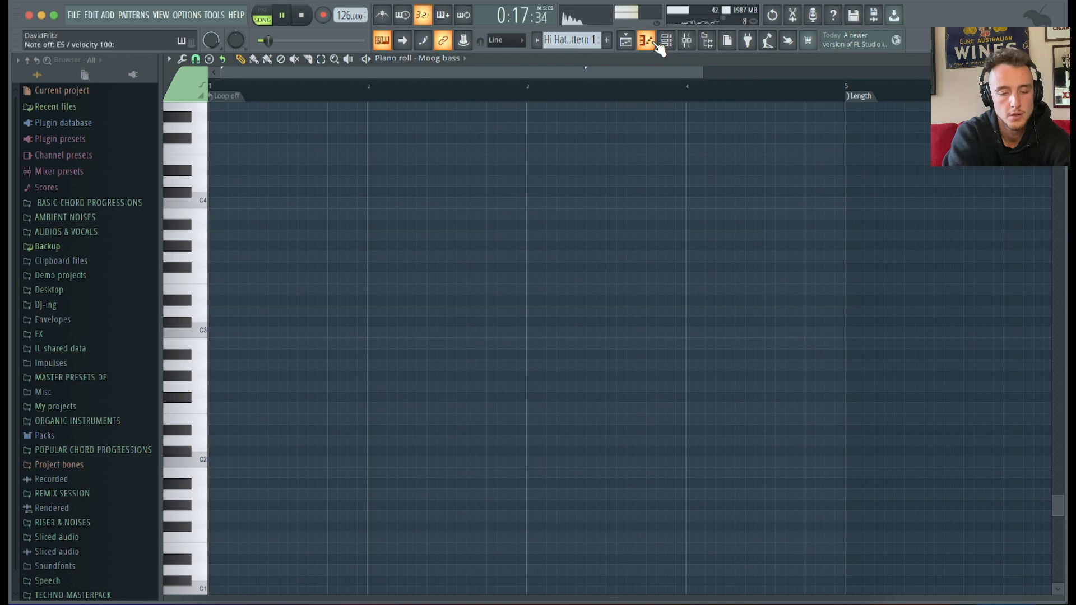
pyautogui.press('s')
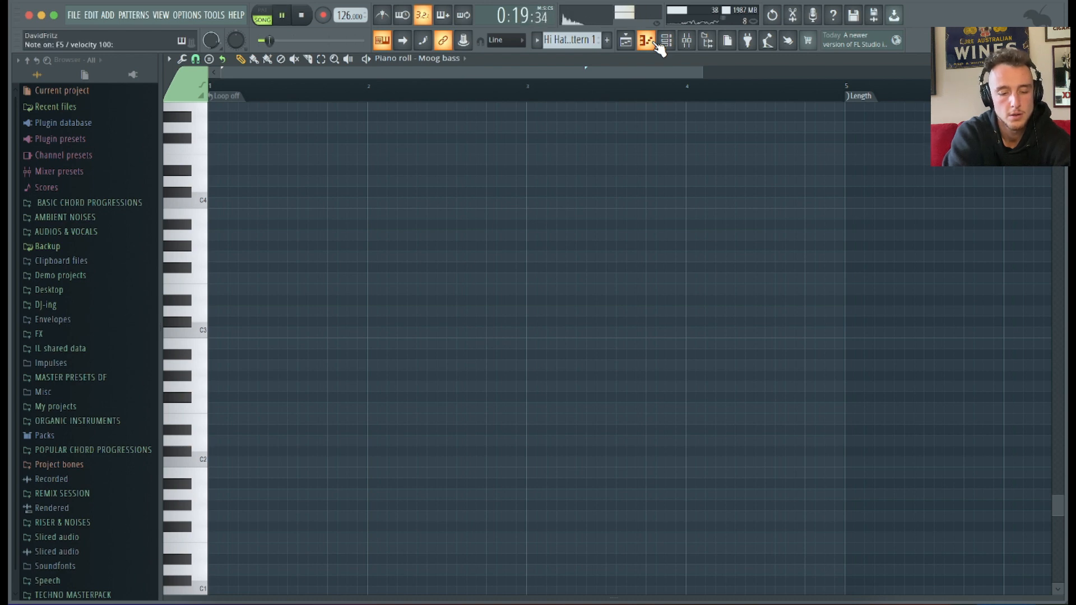
pyautogui.press('s')
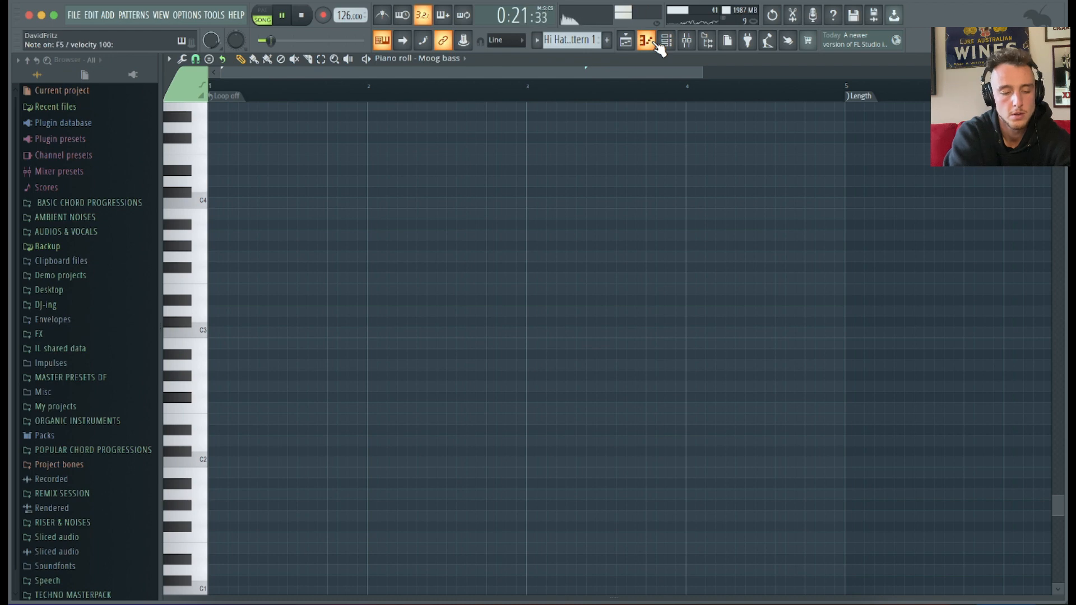
pyautogui.press('c')
pyautogui.press('v')
pyautogui.press('space')
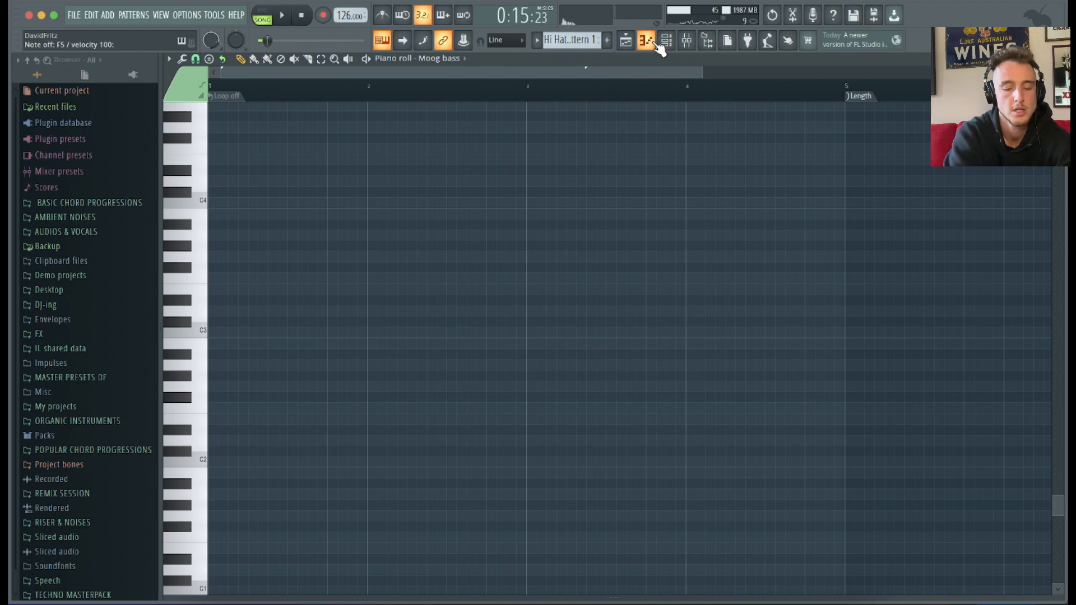
pyautogui.click(635, 44)
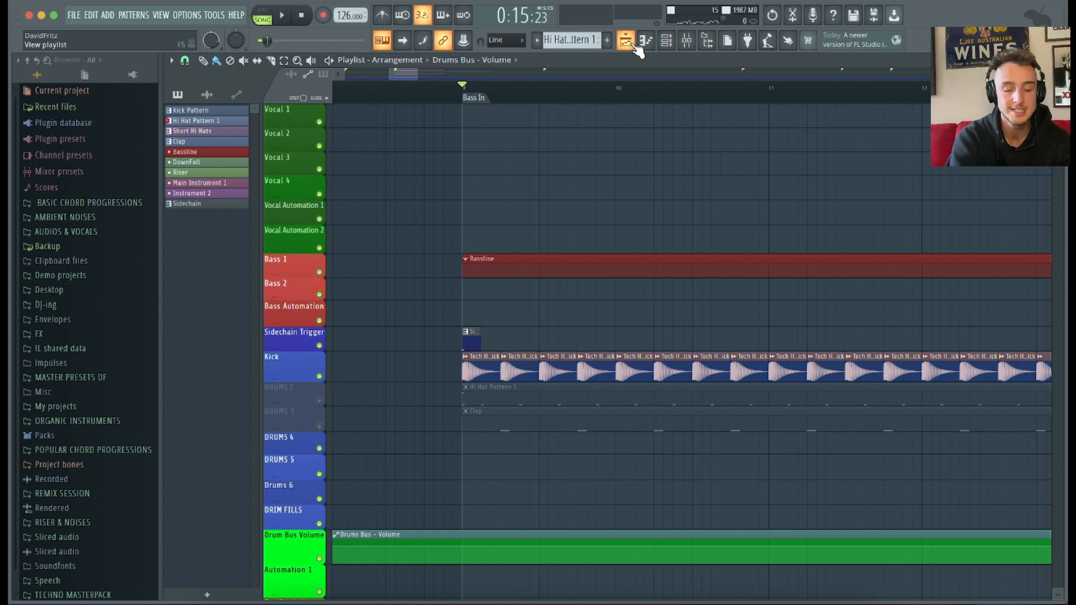
pyautogui.scroll(2, 429, 384)
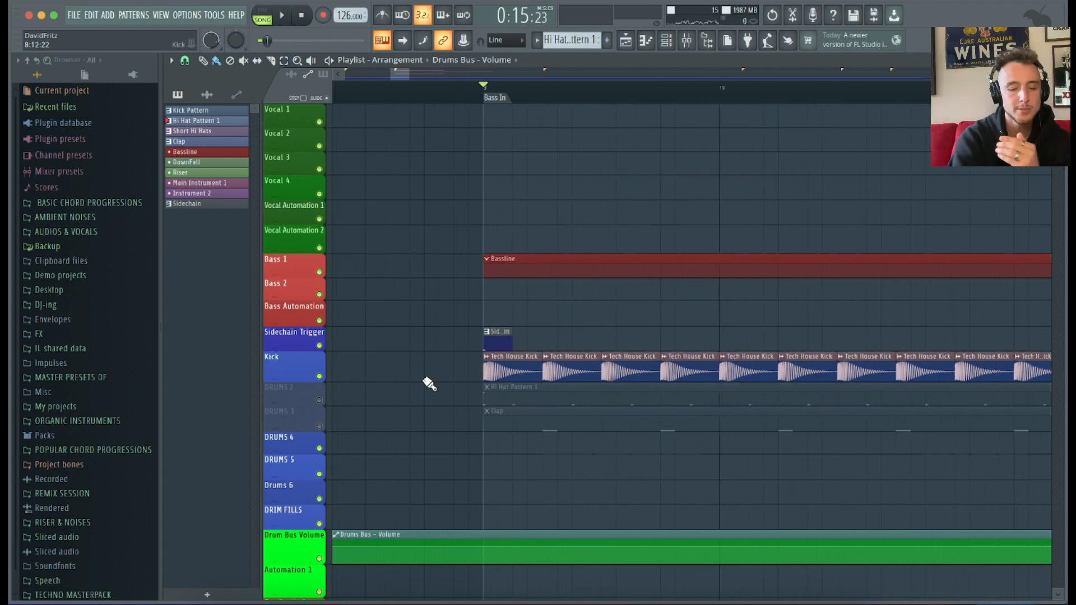
pyautogui.click(647, 42)
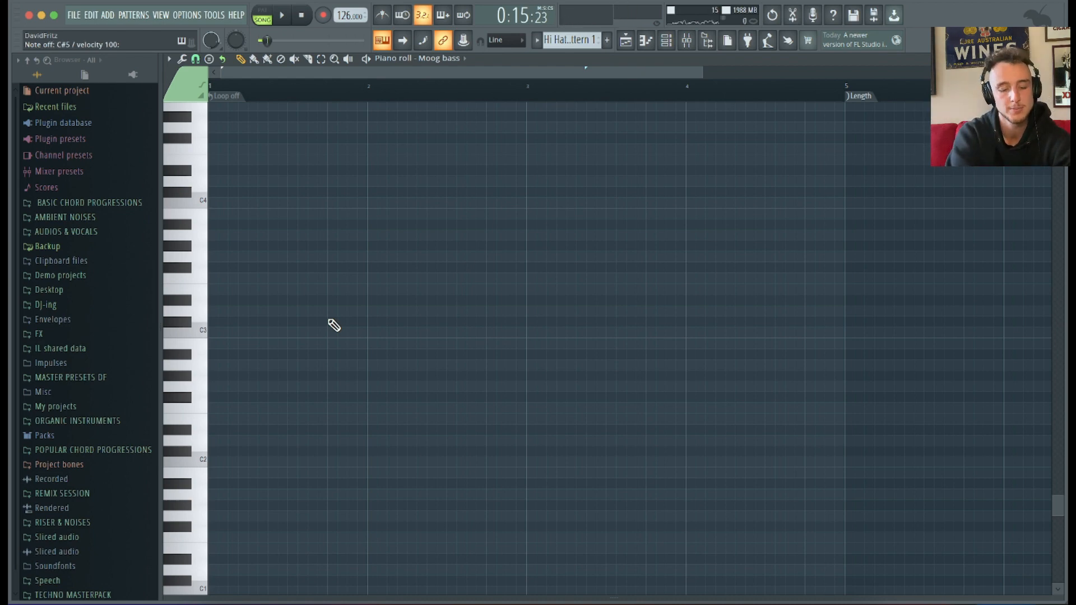
pyautogui.press('space')
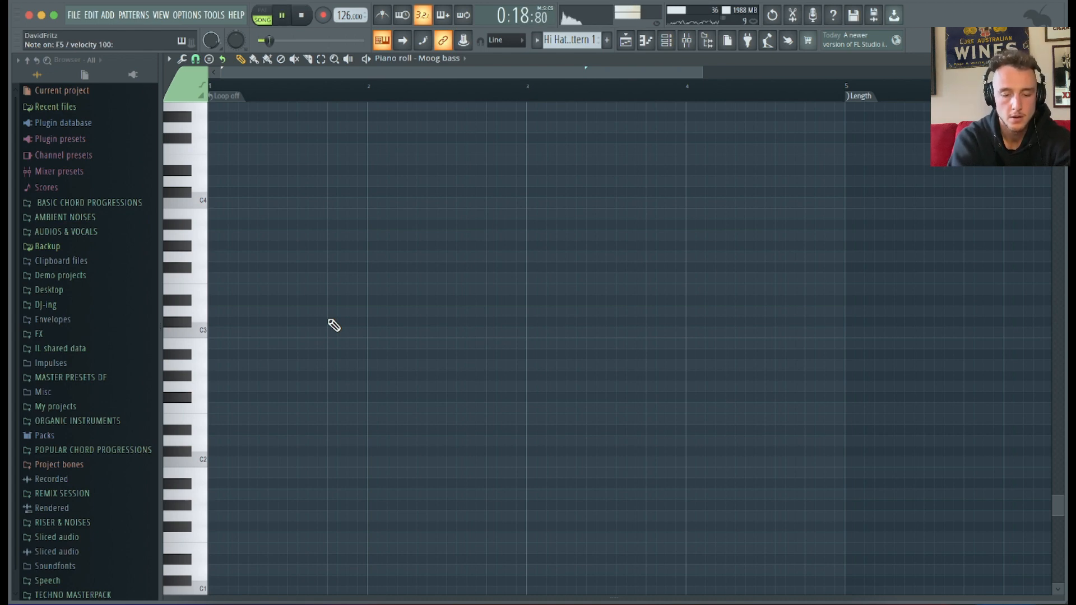
pyautogui.scroll(-1, 414, 317)
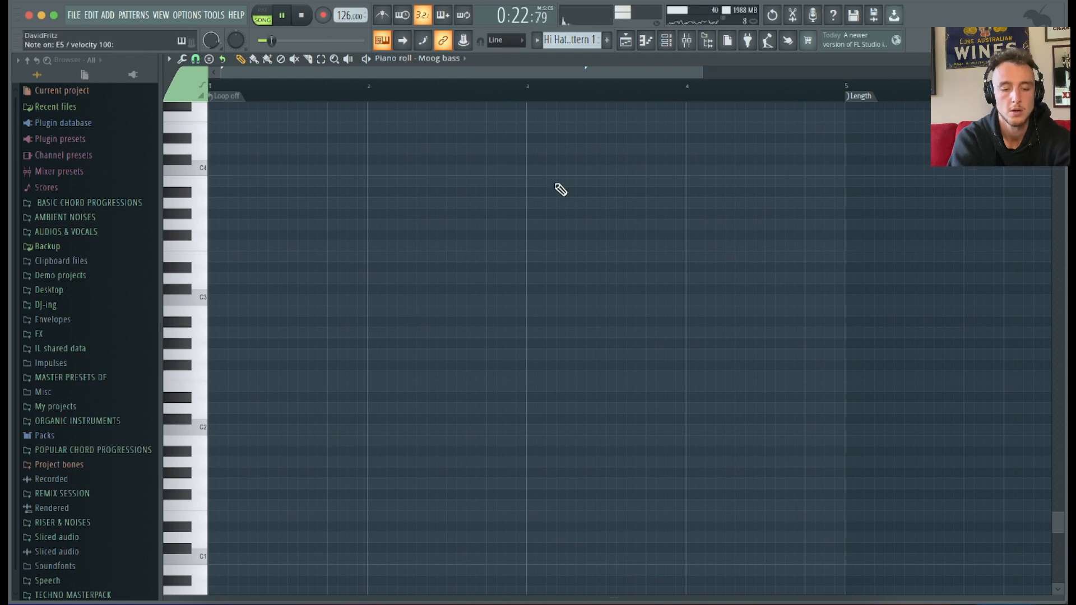
pyautogui.press('space')
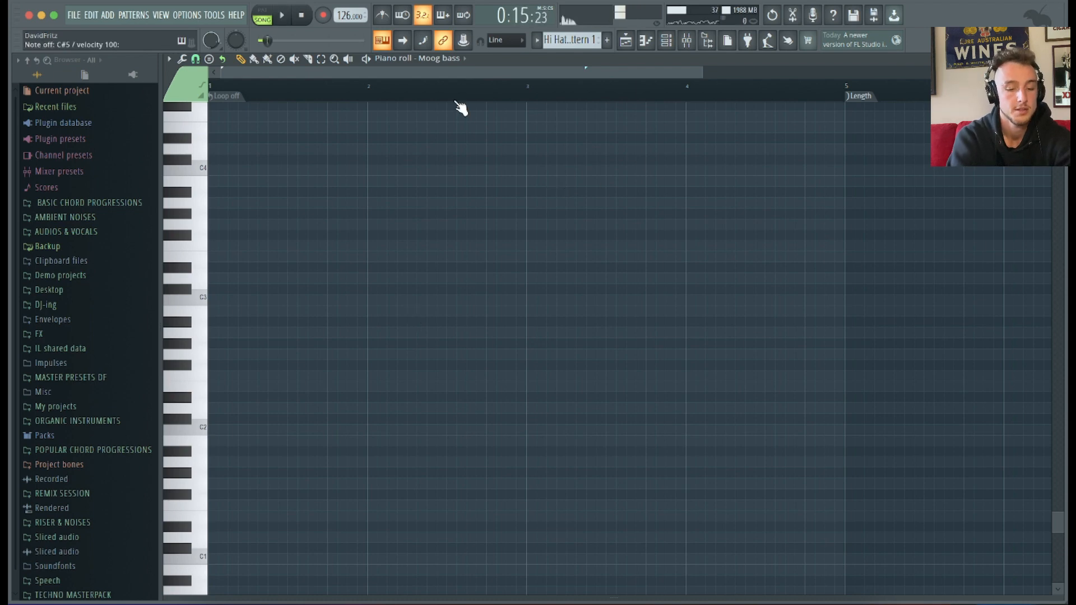
# Paste the copied bassline notes into the Moog bass piano roll.
pyautogui.click(322, 15)
pyautogui.scroll(1, 308, 327)
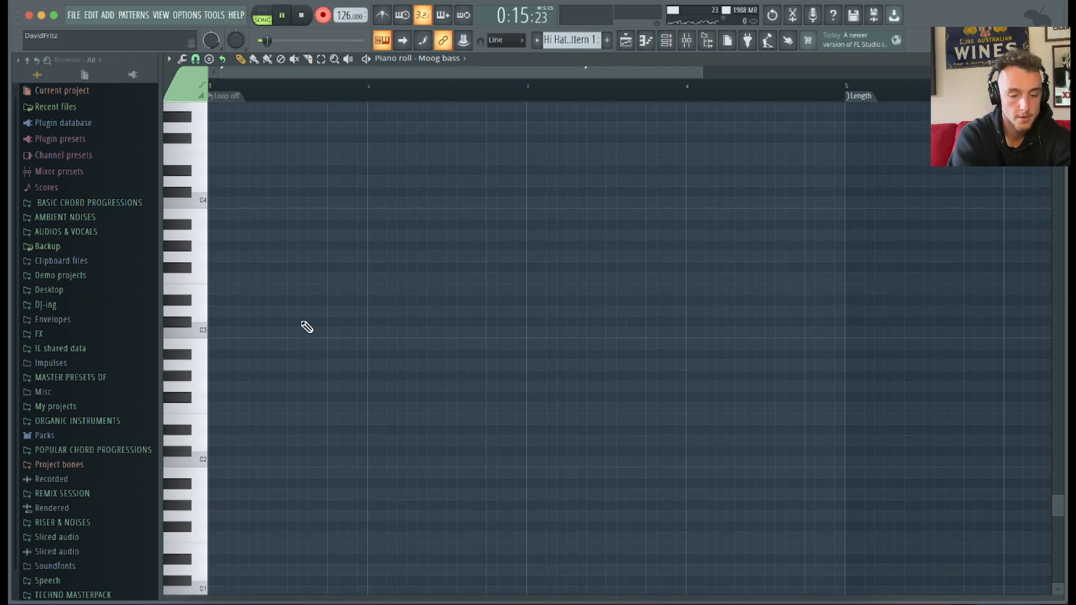
pyautogui.press('space')
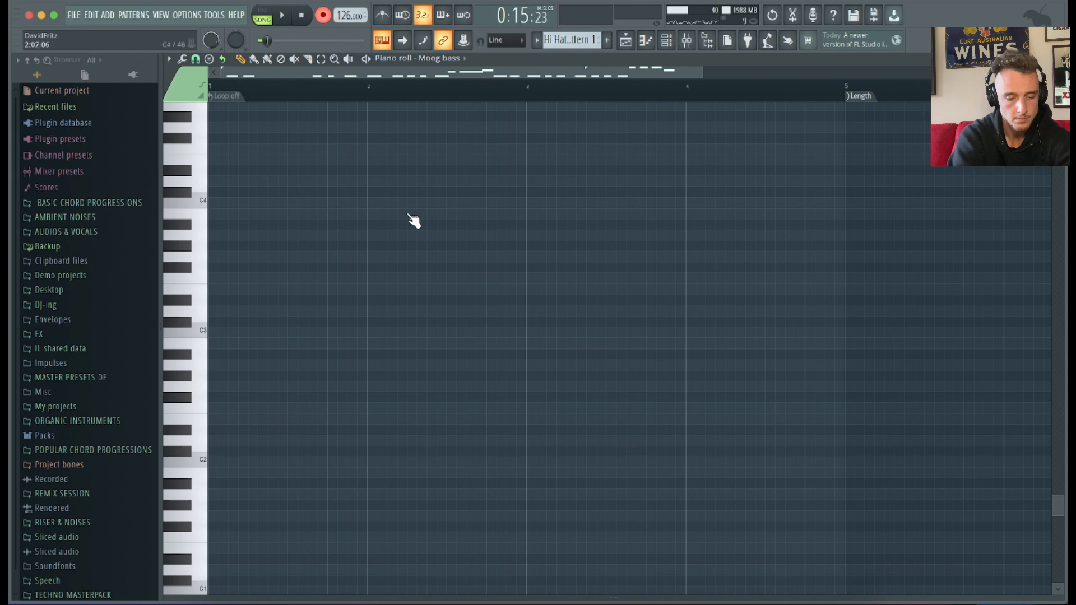
pyautogui.hotkey('ctrl', 'v')
pyautogui.scroll(-5, 336, 269)
pyautogui.scroll(6, 337, 269)
pyautogui.scroll(-1, 278, 360)
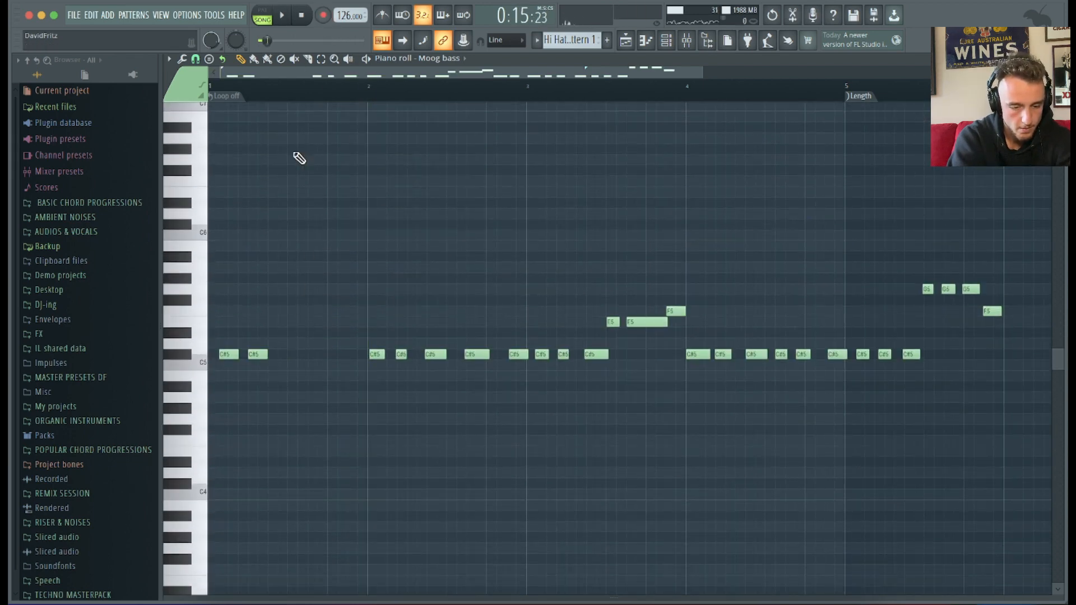
# Play back the pasted Moog bass notes and switch to the playlist.
pyautogui.press('space')
pyautogui.scroll(-2, 413, 184)
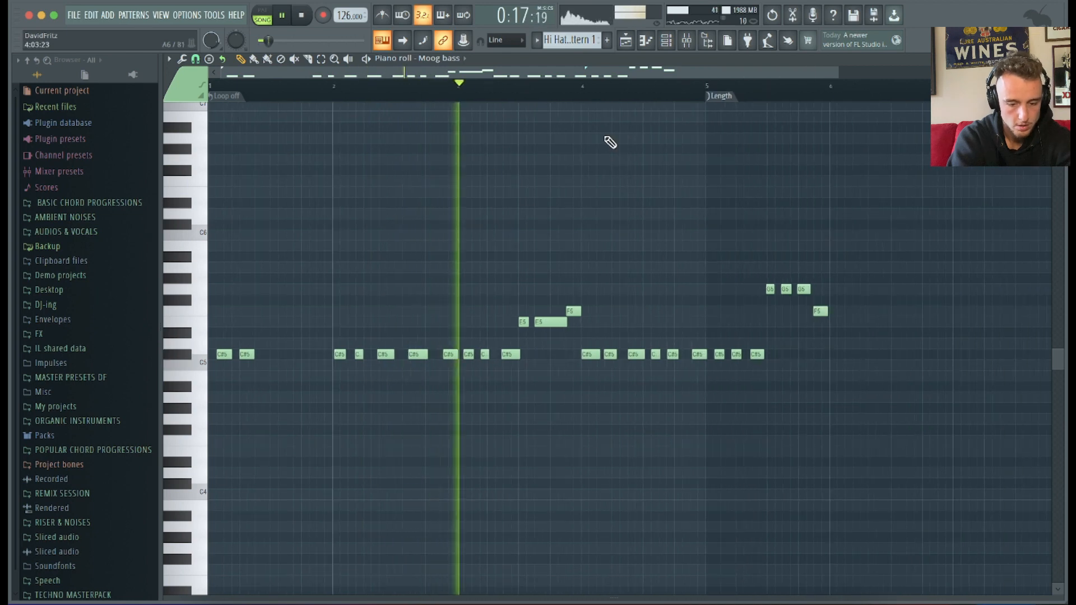
pyautogui.press('F5')
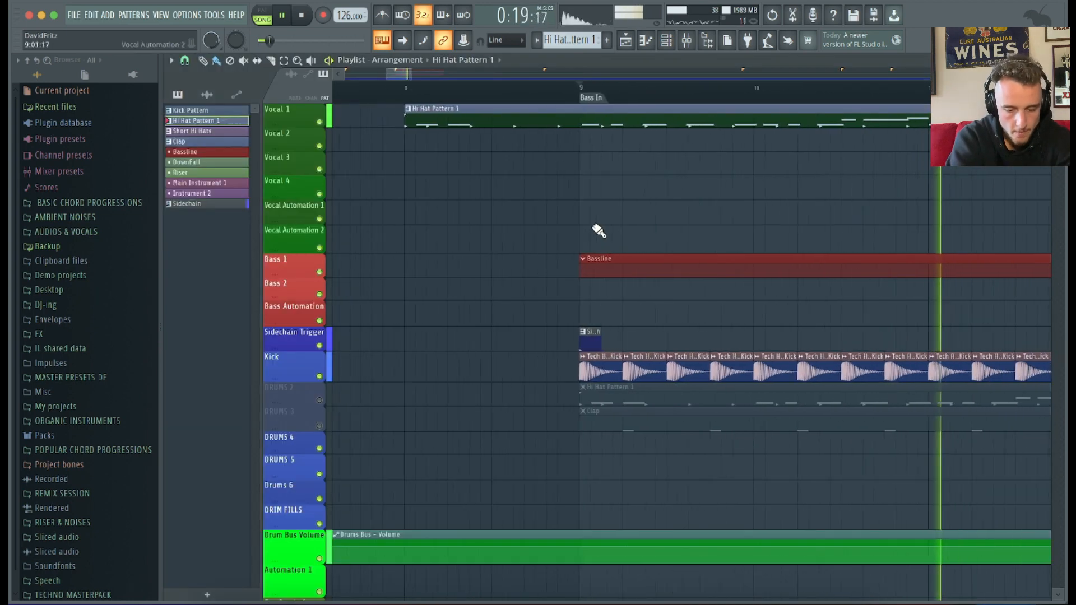
pyautogui.press('space')
# Open the Bassline pattern in the piano roll and preview its notes.
pyautogui.press('F7')
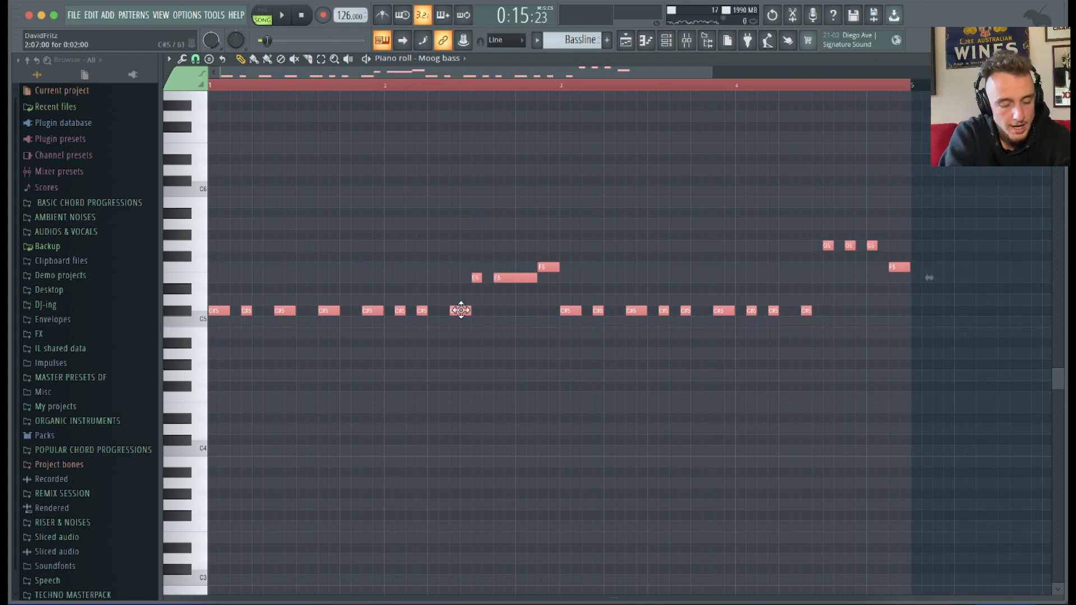
pyautogui.scroll(1, 385, 238)
pyautogui.keyDown('ctrl'); pyautogui.scroll(2, 389, 230); pyautogui.keyUp('ctrl')
pyautogui.hscroll(-2, 392, 224)
pyautogui.scroll(-3, 391, 225)
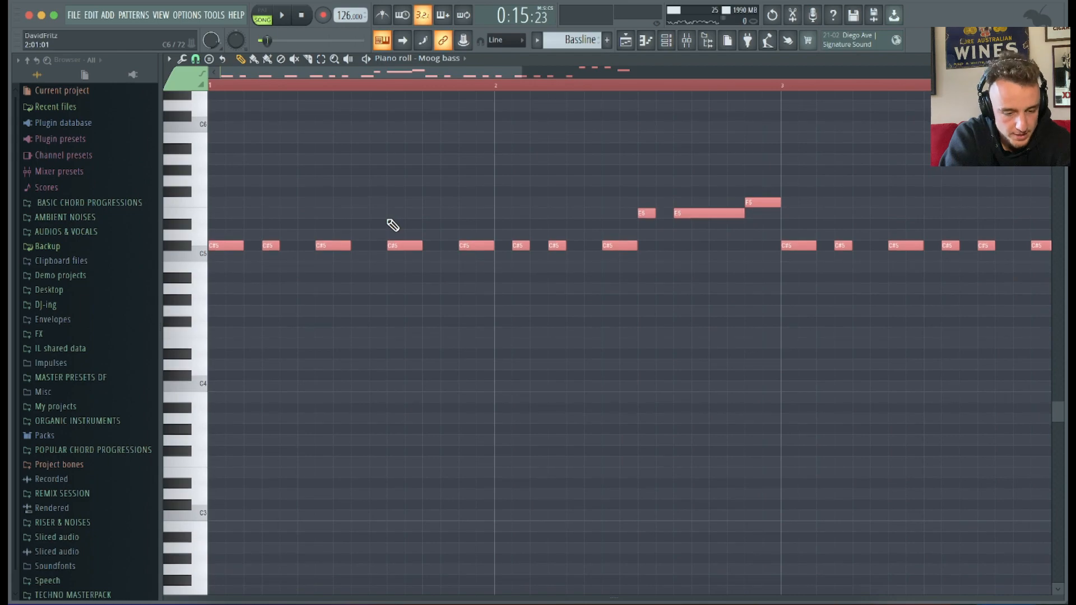
pyautogui.scroll(1, 392, 224)
pyautogui.keyDown('ctrl'); pyautogui.scroll(2, 304, 279); pyautogui.keyUp('ctrl')
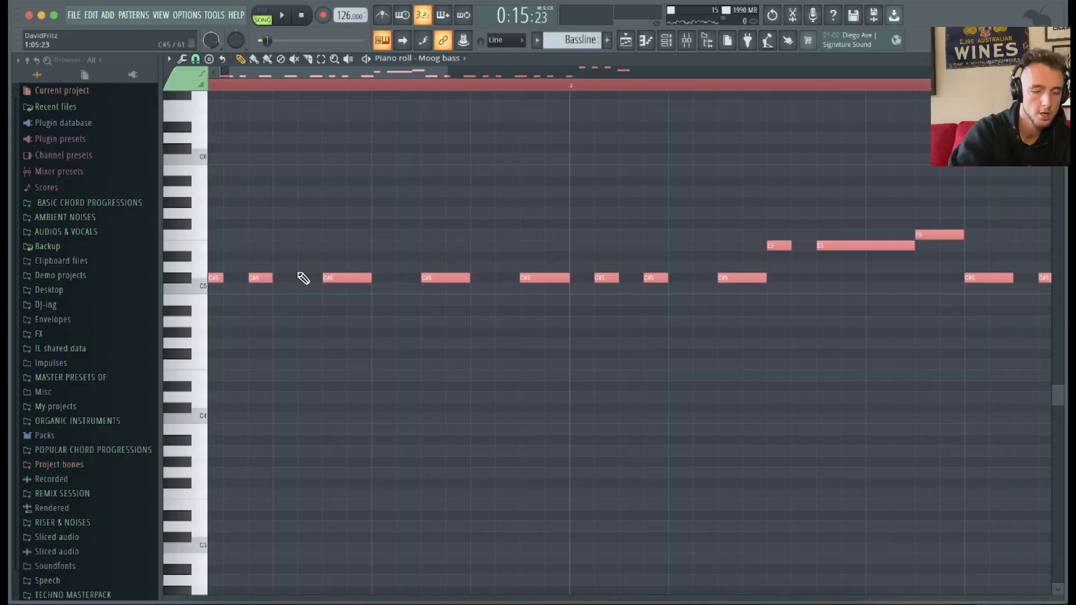
pyautogui.press('space')
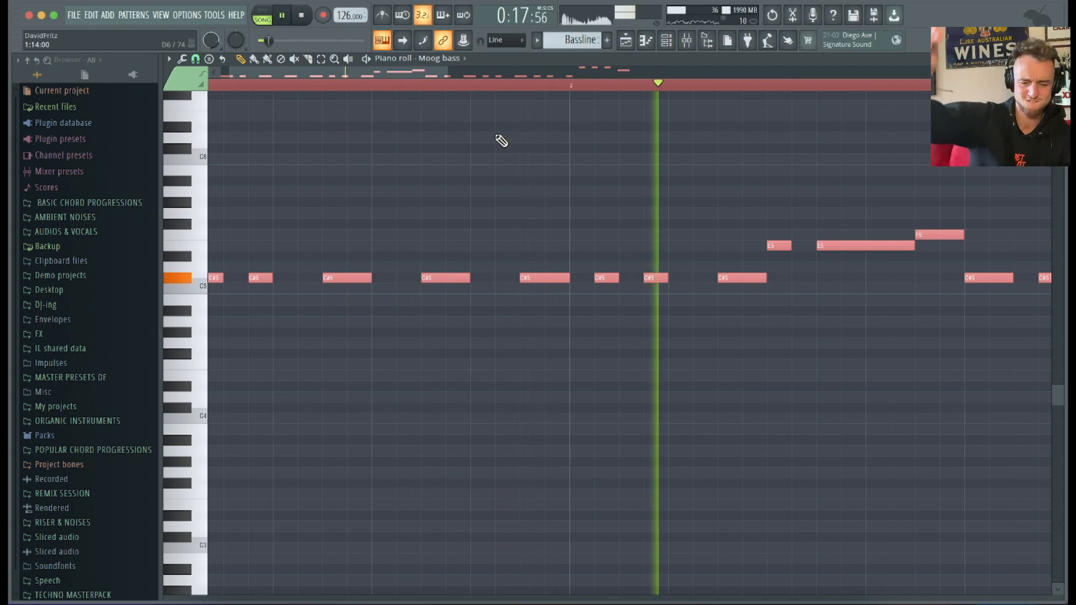
# Select all Moog bass notes and open the quantizer with the Swing 50% template.
pyautogui.keyDown('ctrl'); pyautogui.scroll(-3, 501, 141); pyautogui.keyUp('ctrl')
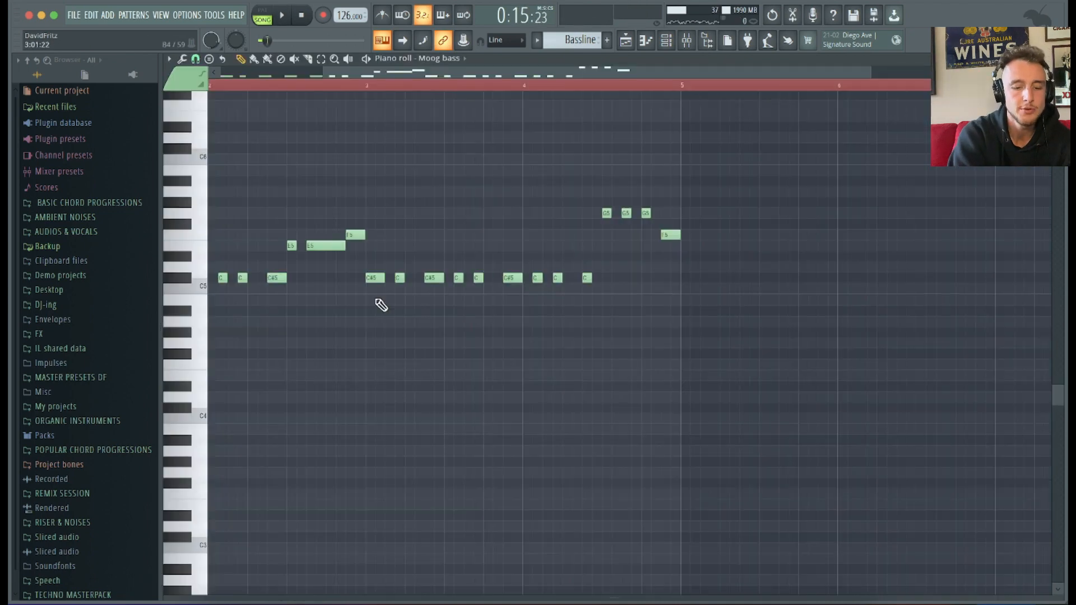
pyautogui.keyDown('ctrl'); pyautogui.scroll(3, 381, 305); pyautogui.keyUp('ctrl')
pyautogui.scroll(-2, 381, 305)
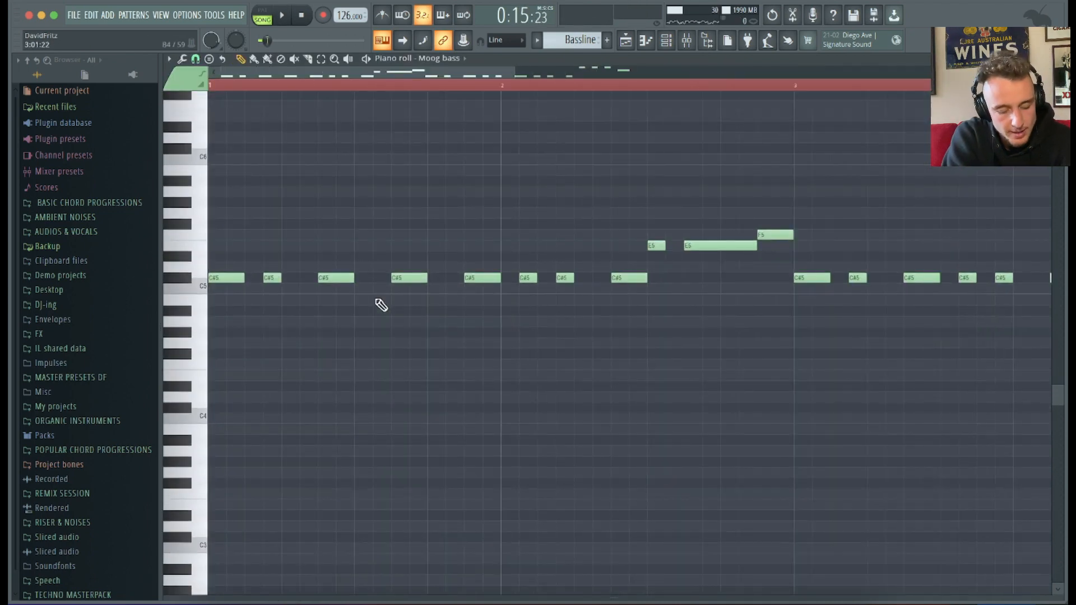
pyautogui.hotkey('ctrl', 'a')
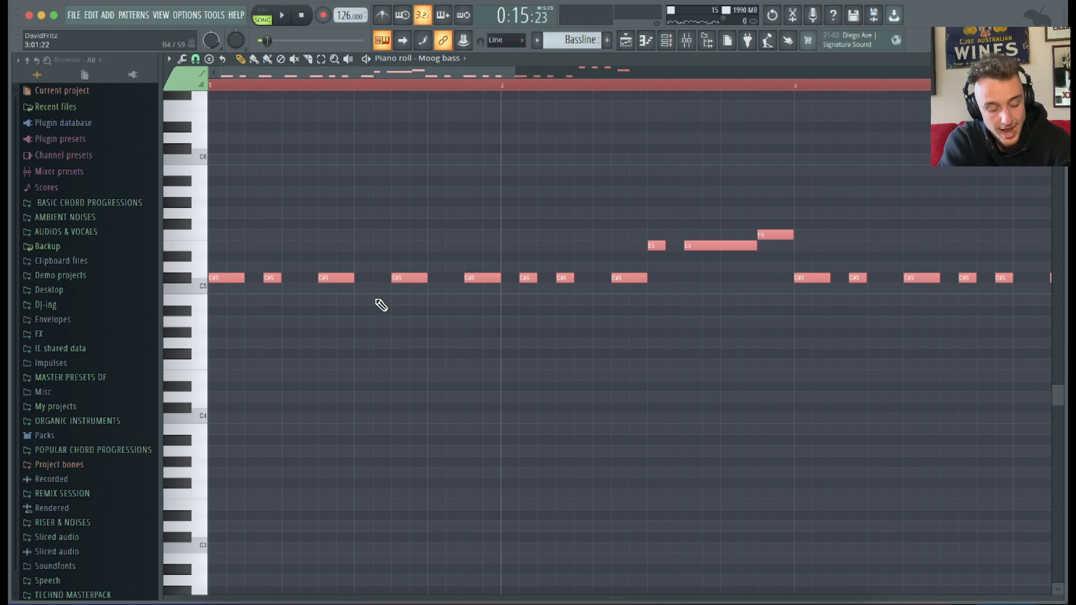
pyautogui.hotkey('alt', 'q')
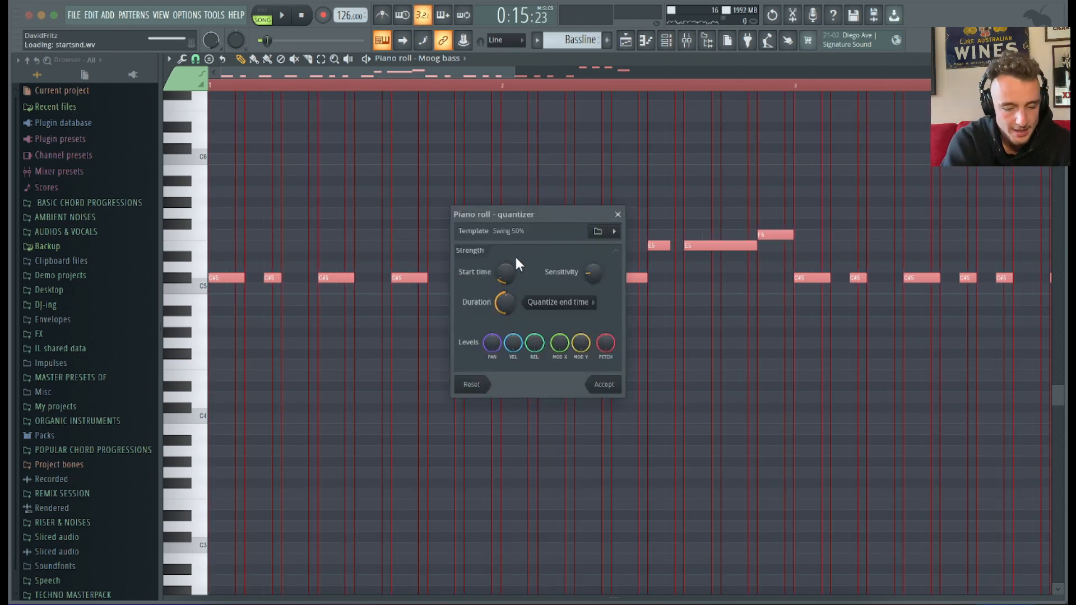
pyautogui.moveTo(527, 214); pyautogui.dragTo(513, 200)
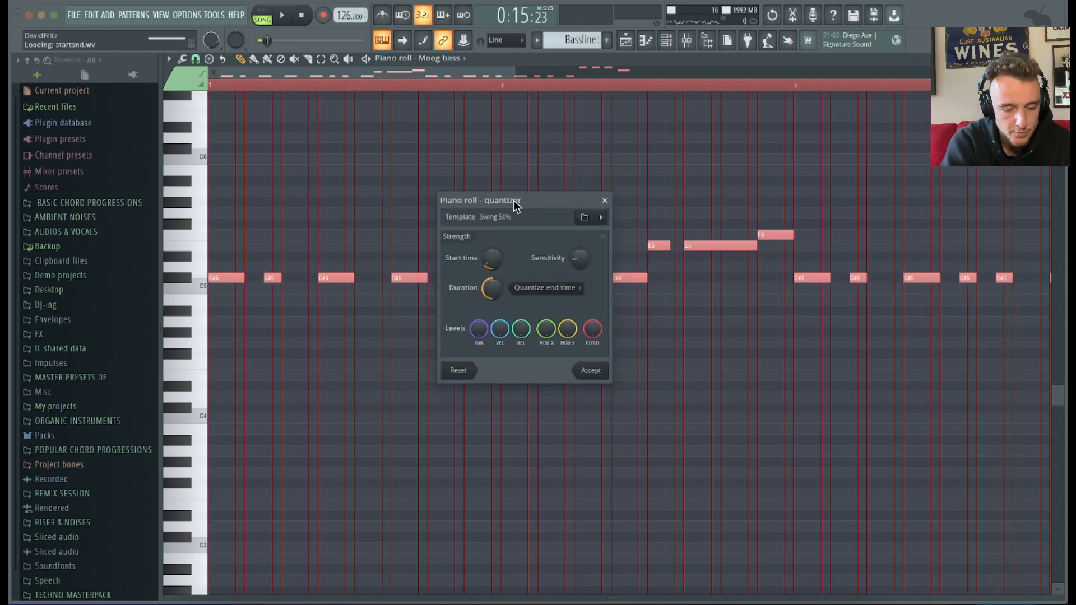
pyautogui.click(602, 217)
pyautogui.moveTo(651, 435)
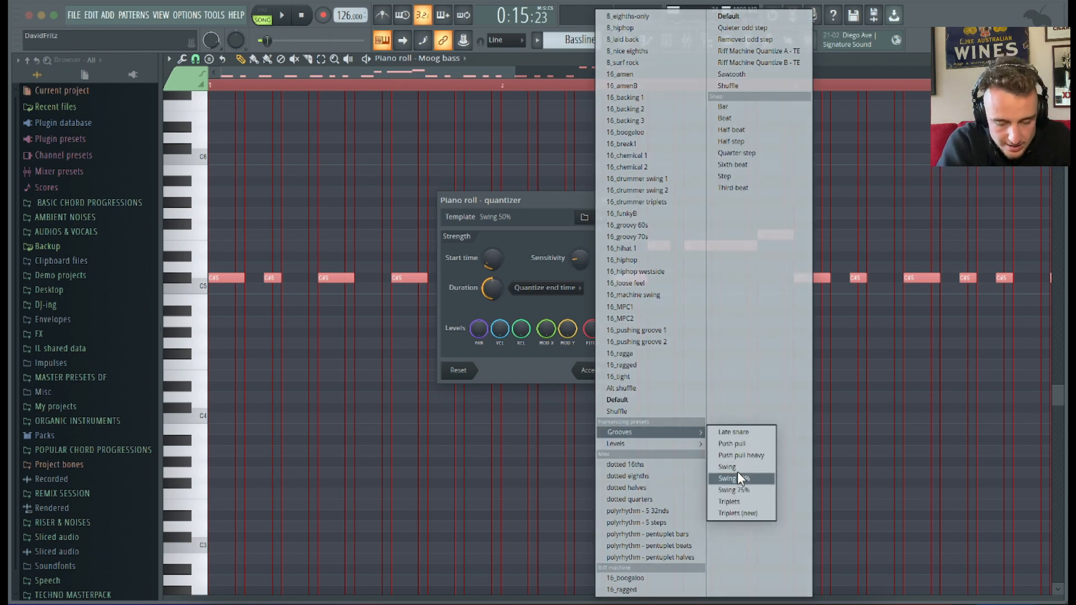
pyautogui.click(738, 477)
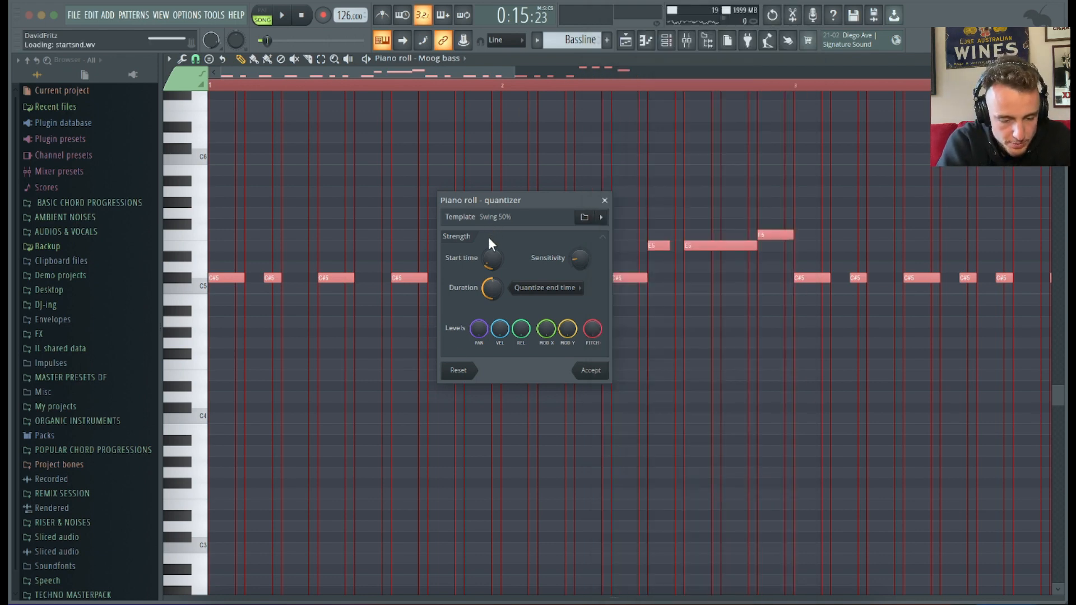
# Adjust the quantizer's start-time strength while previewing the swung notes.
pyautogui.press('space')
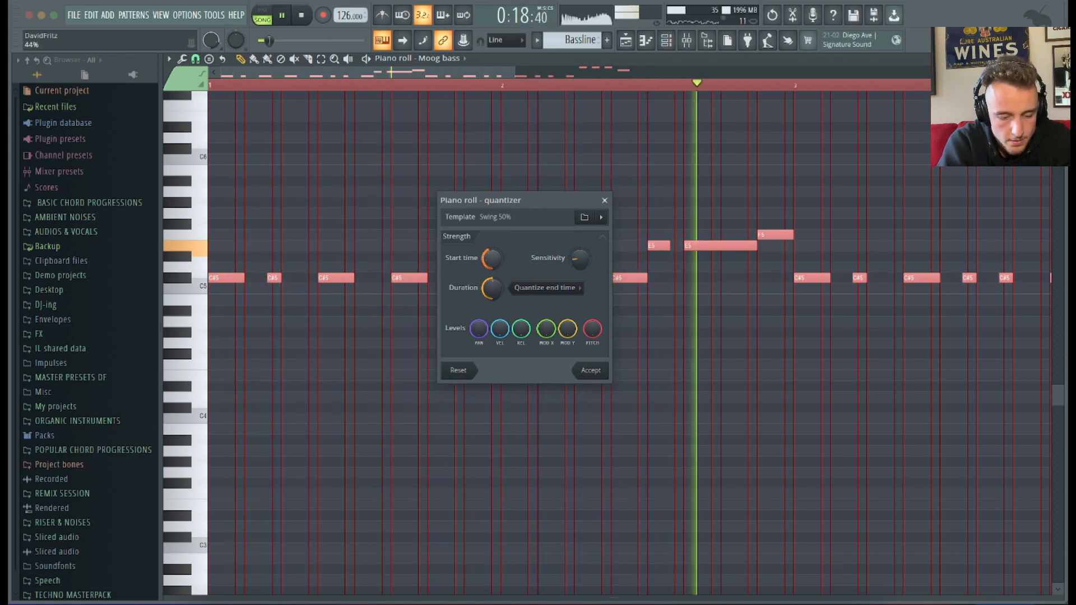
pyautogui.press('space')
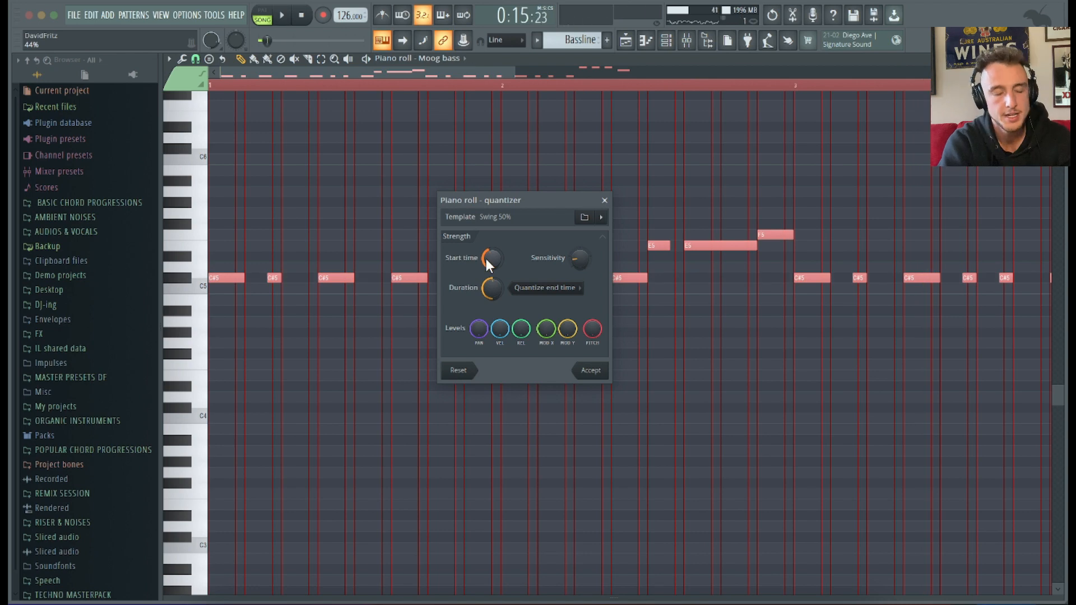
pyautogui.press('space')
pyautogui.moveTo(492, 258); pyautogui.dragTo(486, 256)
pyautogui.press('space')
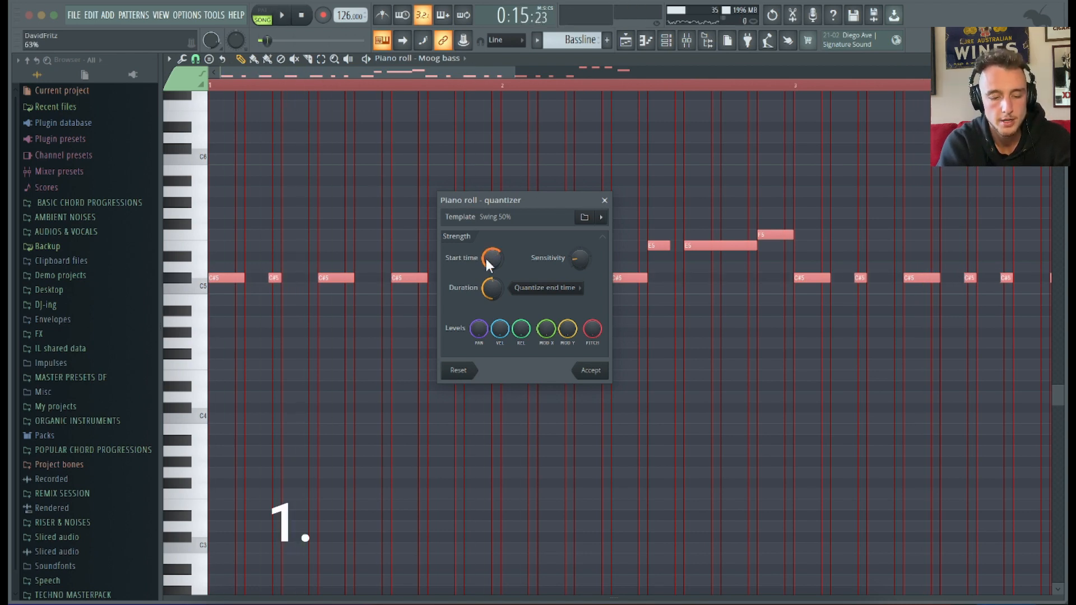
pyautogui.press('space')
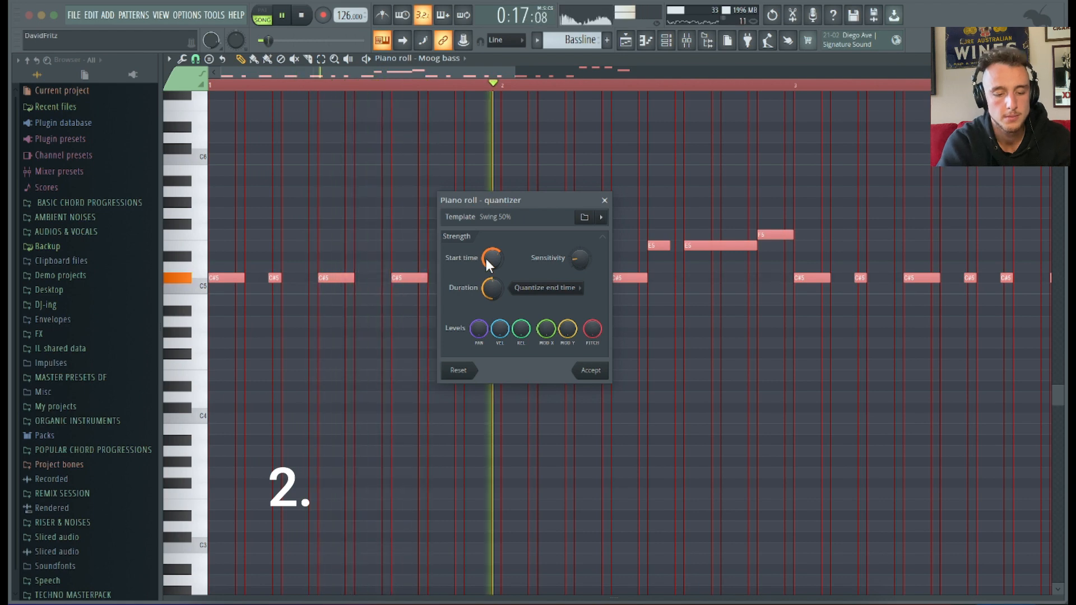
pyautogui.moveTo(486, 259); pyautogui.dragTo(486, 267)
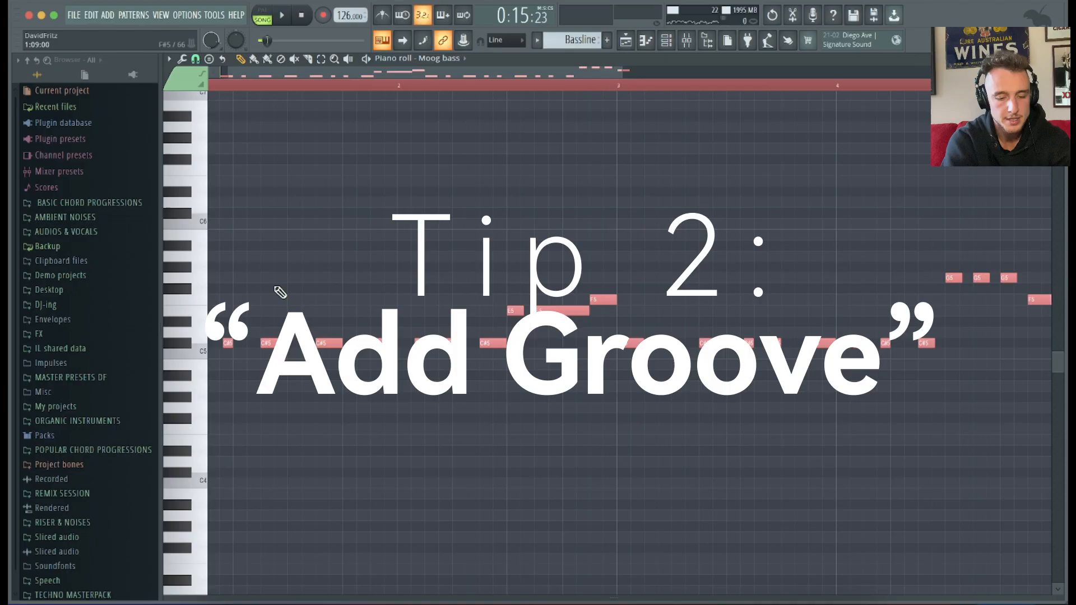
# Select the Moog bass notes between bars 3 and 5 with a time-range selection.
pyautogui.scroll(-5, 278, 291)
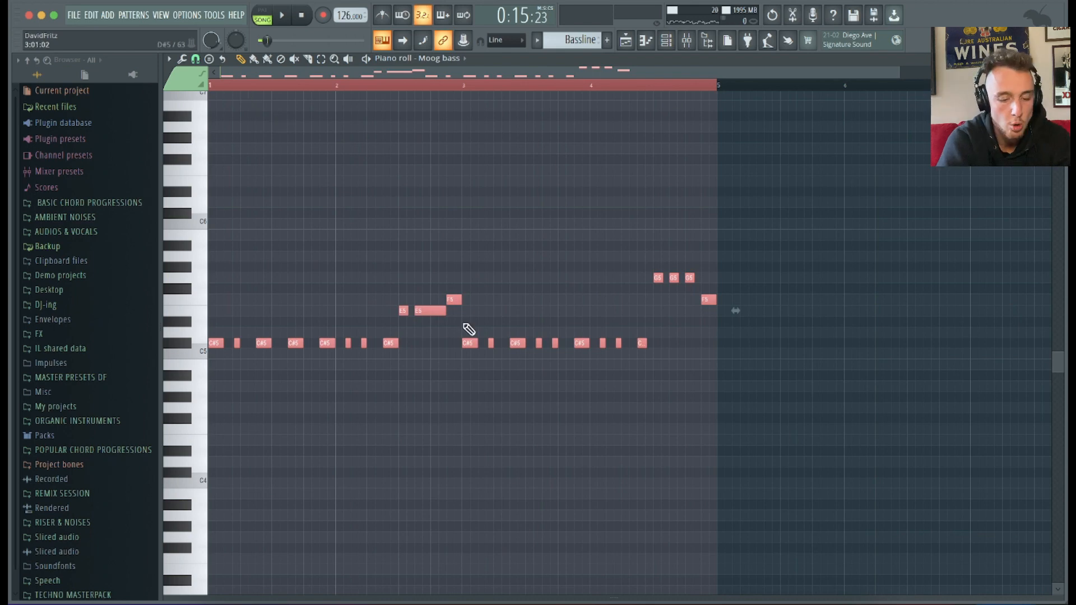
pyautogui.scroll(3, 297, 236)
pyautogui.hscroll(-1, 297, 236)
pyautogui.scroll(-3, 297, 236)
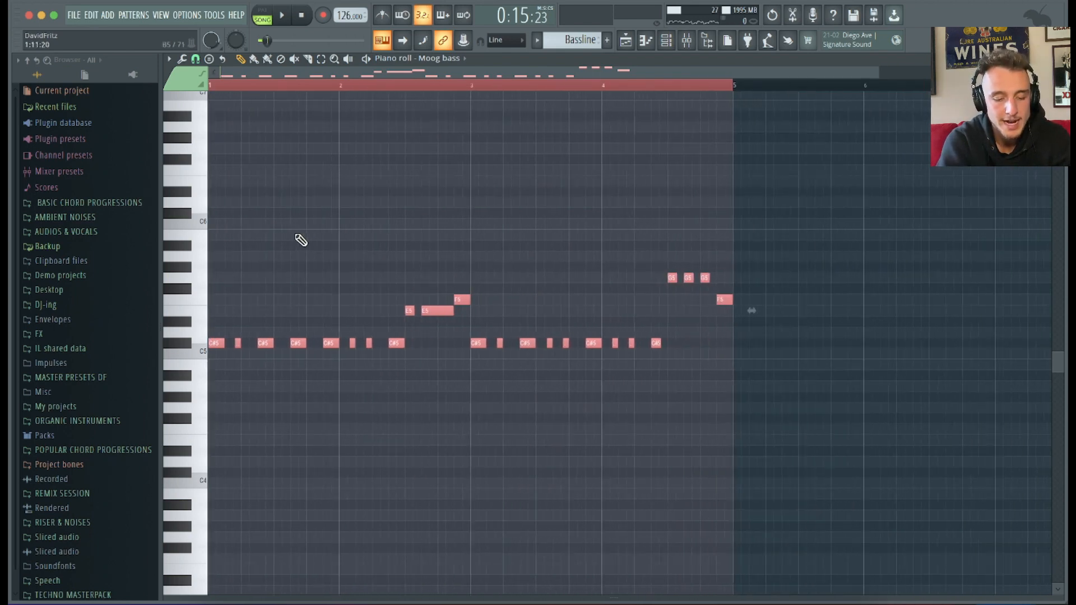
pyautogui.scroll(-1, 297, 236)
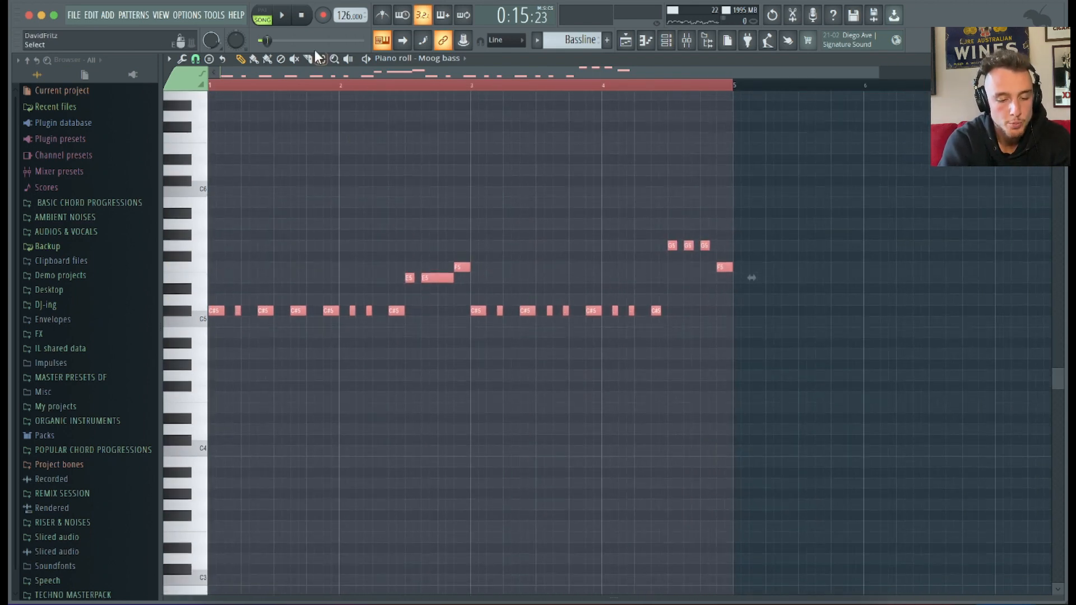
pyautogui.moveTo(472, 87); pyautogui.dragTo(145, 134)
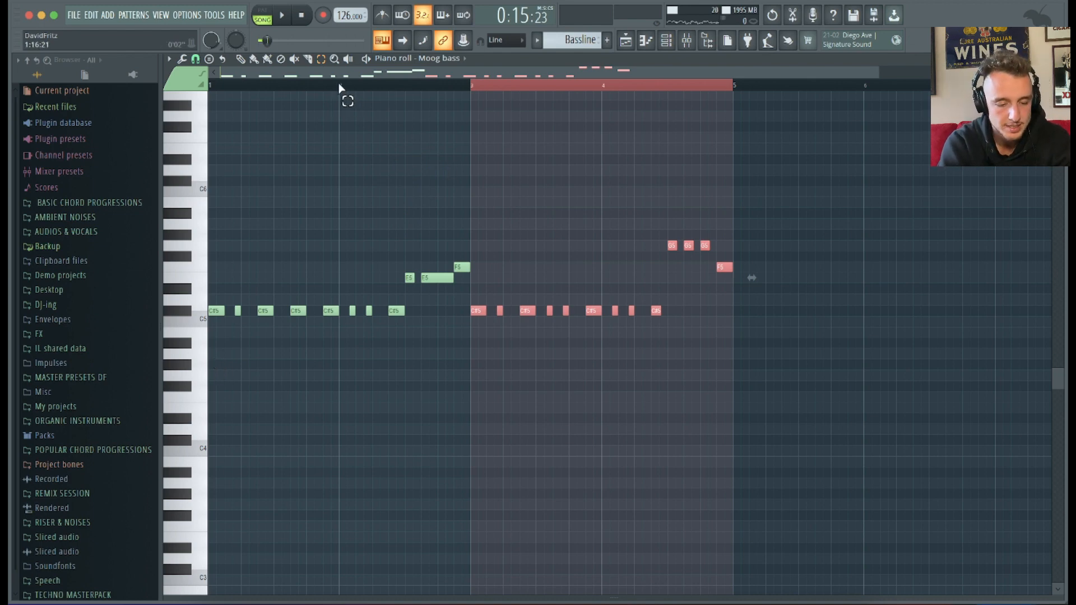
pyautogui.moveTo(397, 86); pyautogui.dragTo(469, 89)
pyautogui.scroll(2, 415, 205)
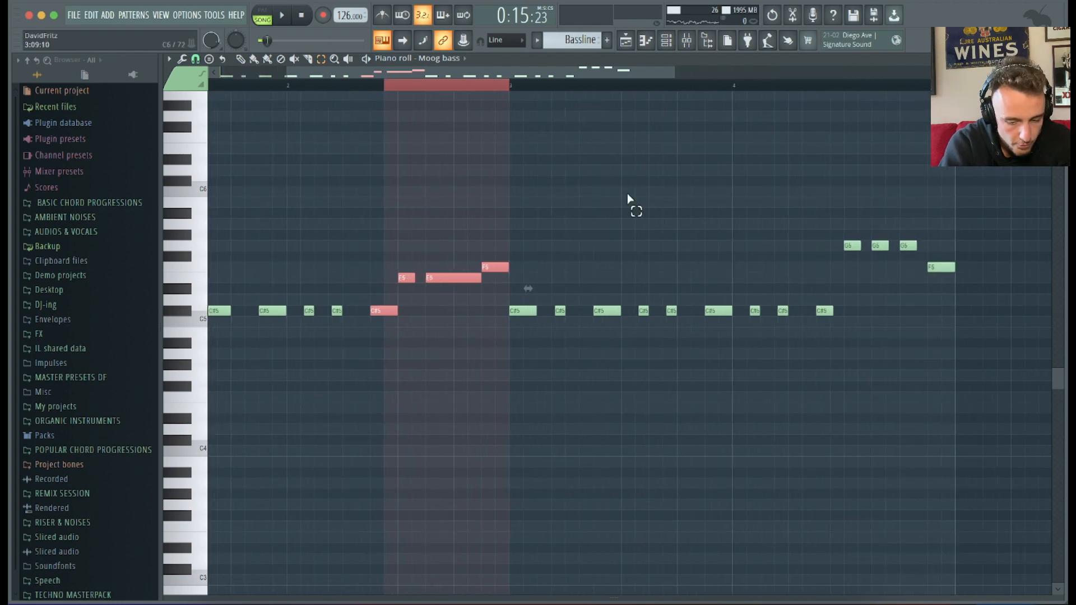
pyautogui.hscroll(3, 644, 208)
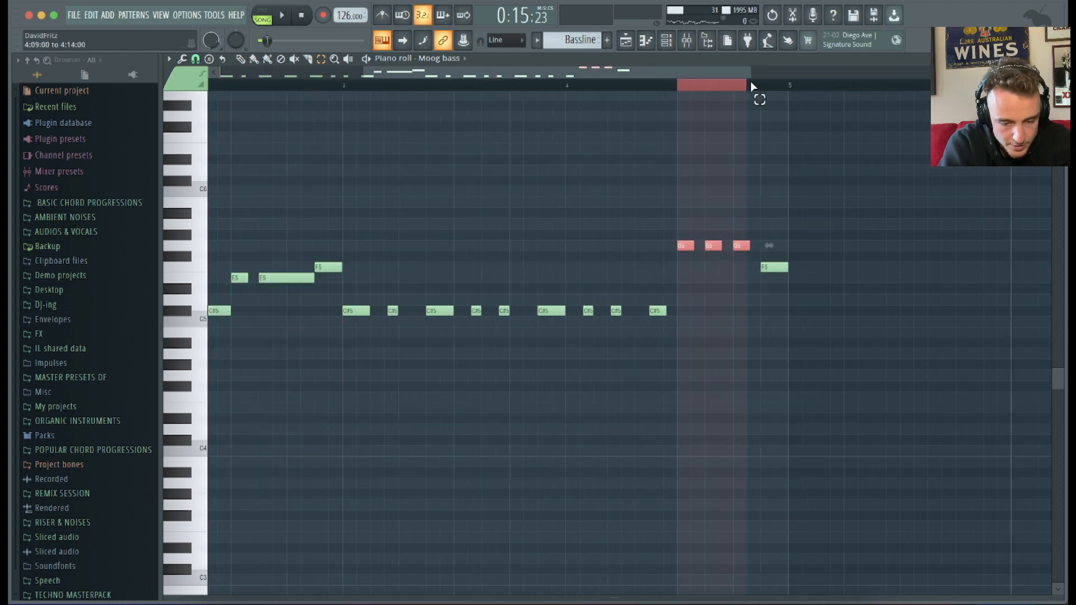
pyautogui.scroll(-3, 574, 281)
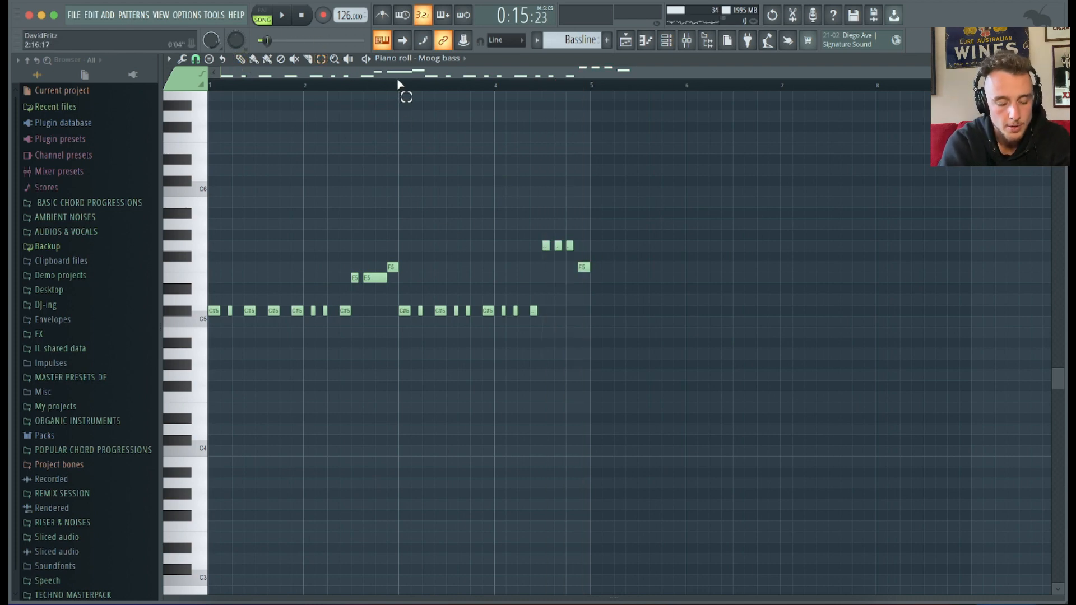
pyautogui.moveTo(295, 85); pyautogui.dragTo(153, 90)
pyautogui.moveTo(408, 94); pyautogui.dragTo(590, 83)
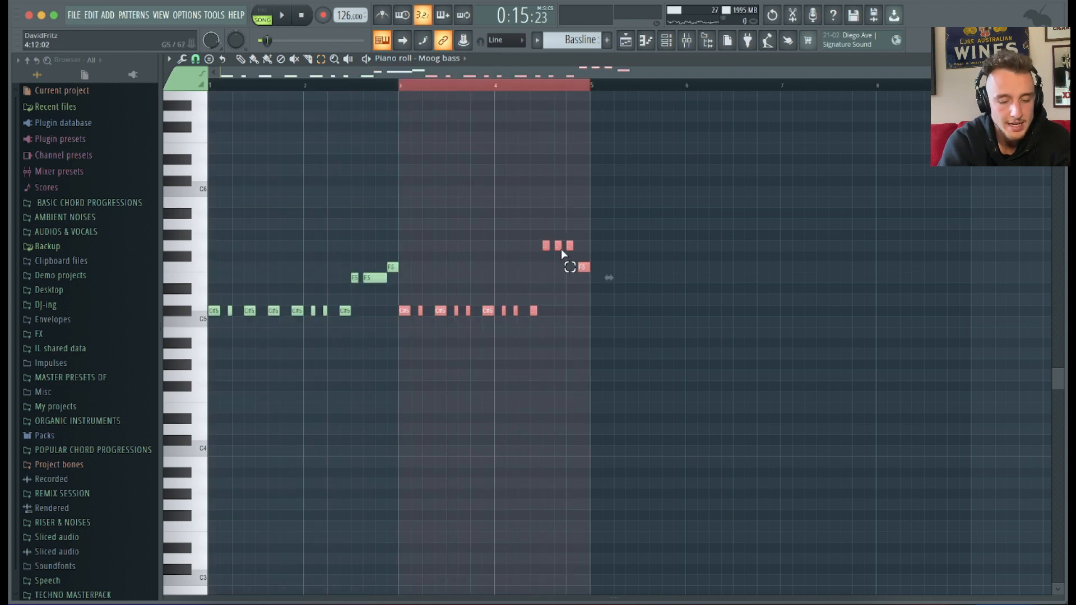
pyautogui.scroll(3, 562, 254)
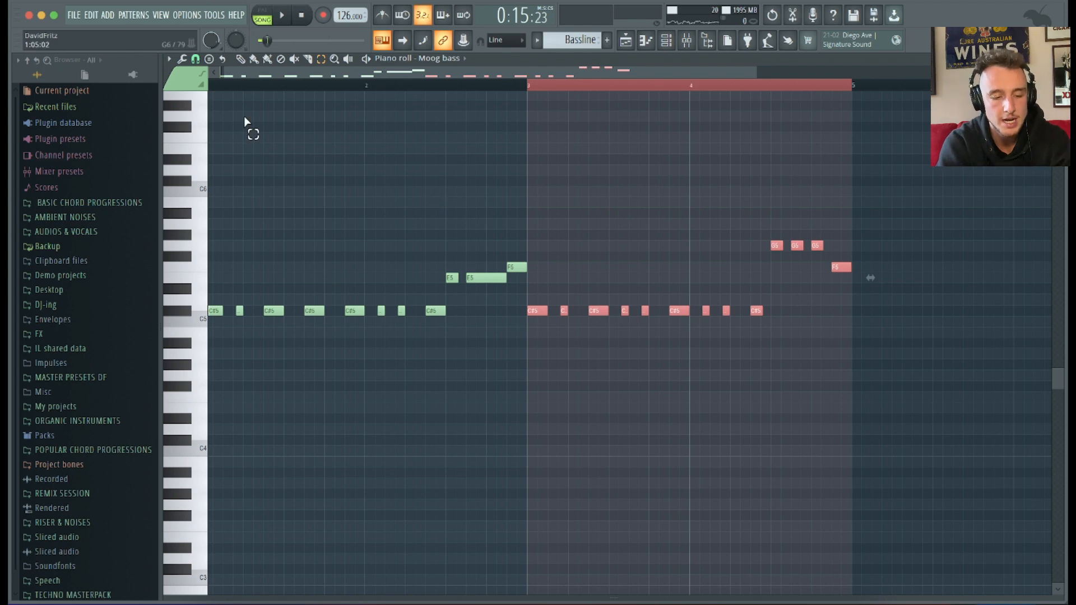
# Switch to the playlist and back to the Moog bass piano roll, previewing playback.
pyautogui.press('F5')
pyautogui.moveTo(483, 99); pyautogui.dragTo(506, 93)
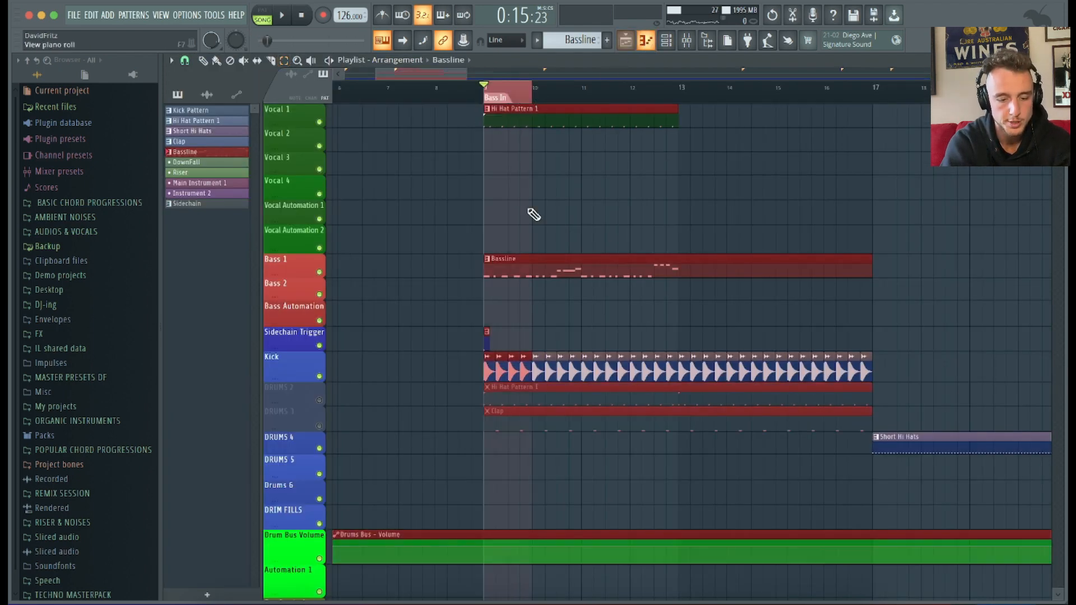
pyautogui.press('F7')
pyautogui.press('space')
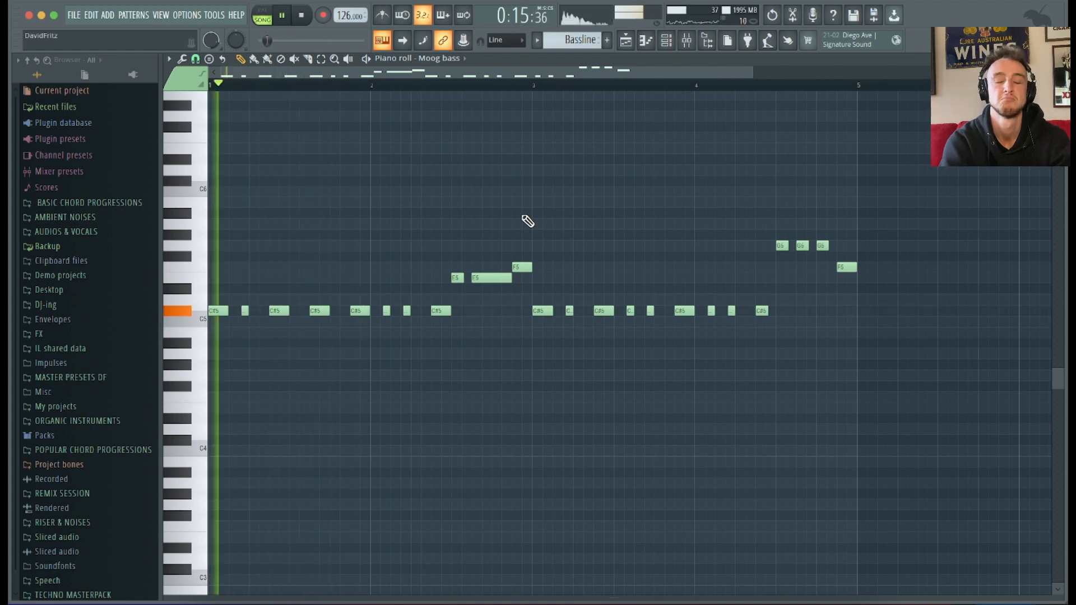
pyautogui.press('space')
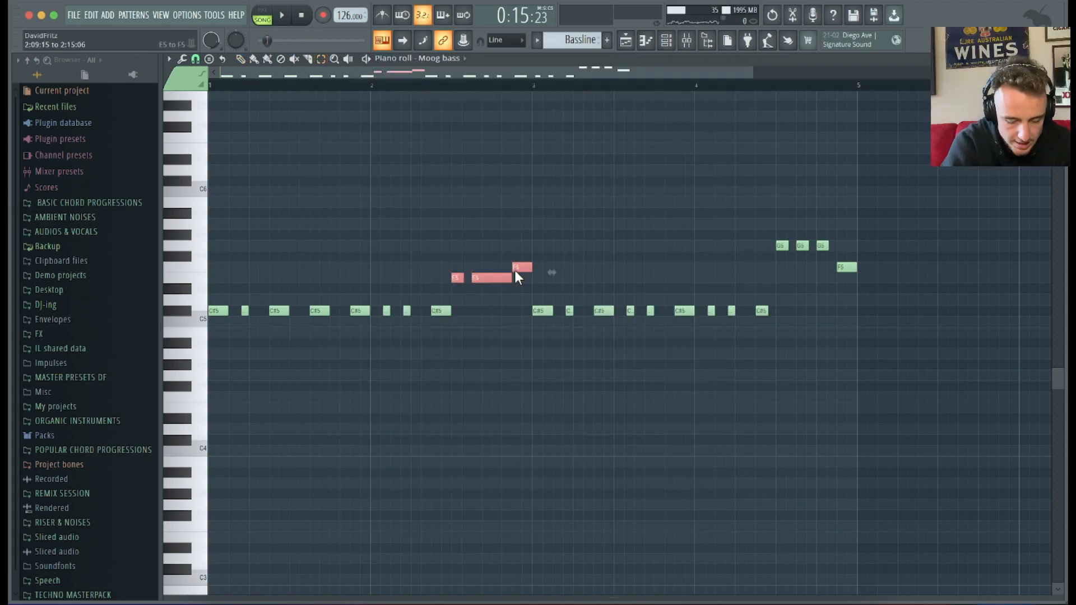
# Transpose the selected three notes down three semitones, and the last of them down three more.
pyautogui.press('Down')
pyautogui.press('Down')
pyautogui.press('Down')
pyautogui.press('Down')
pyautogui.press('Down')
pyautogui.press('Down')
pyautogui.press('Down')
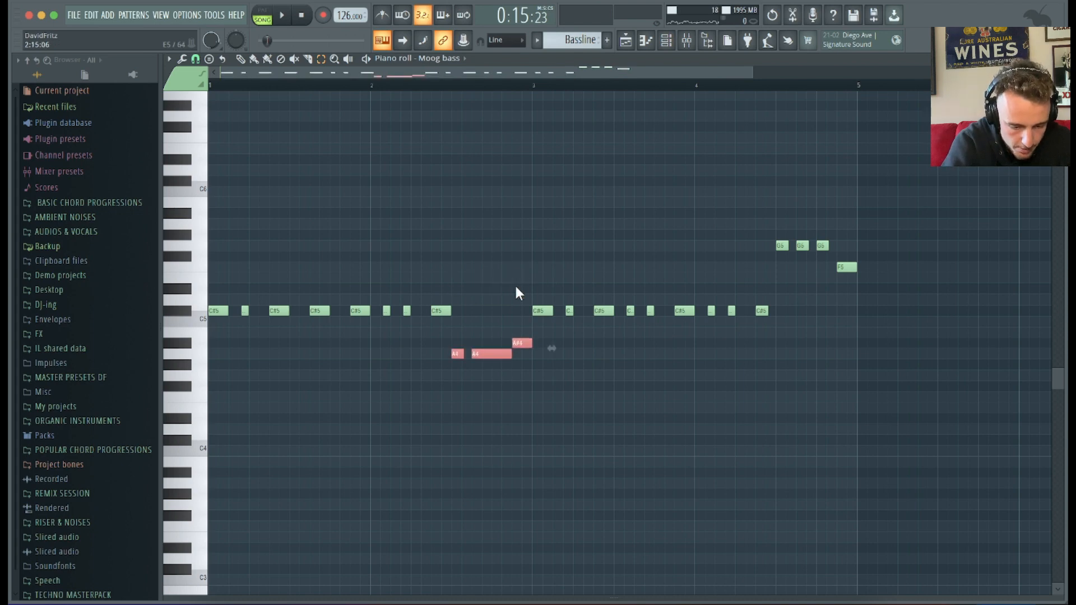
pyautogui.click(520, 344)
pyautogui.press('Down')
pyautogui.press('Down')
pyautogui.press('Down')
pyautogui.press('space')
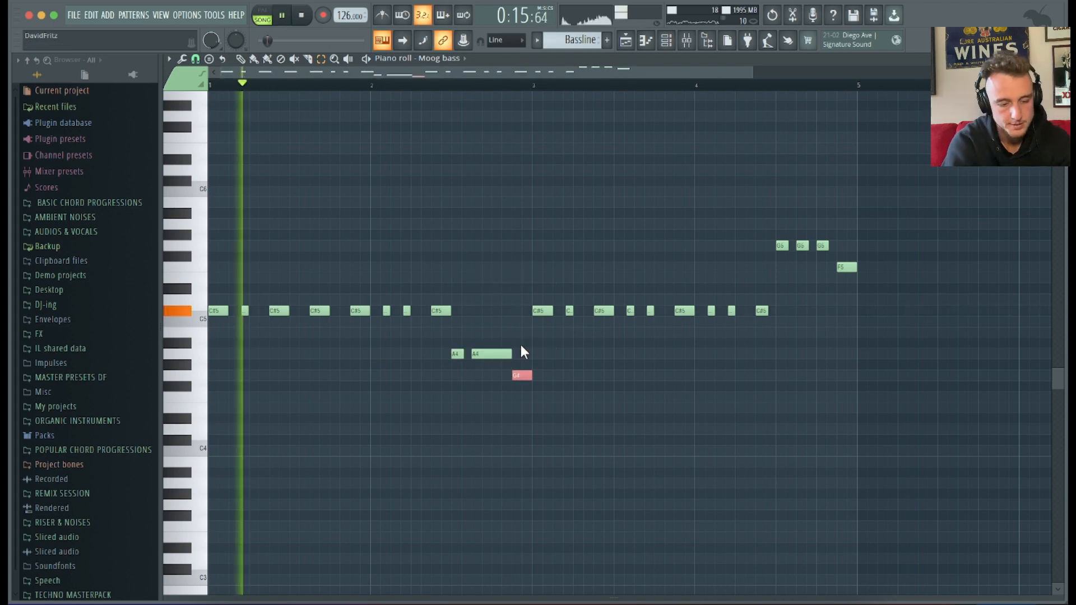
# Switch between playlist and piano roll, pick the draw tool and preview the Moog bass playback.
pyautogui.click(626, 40)
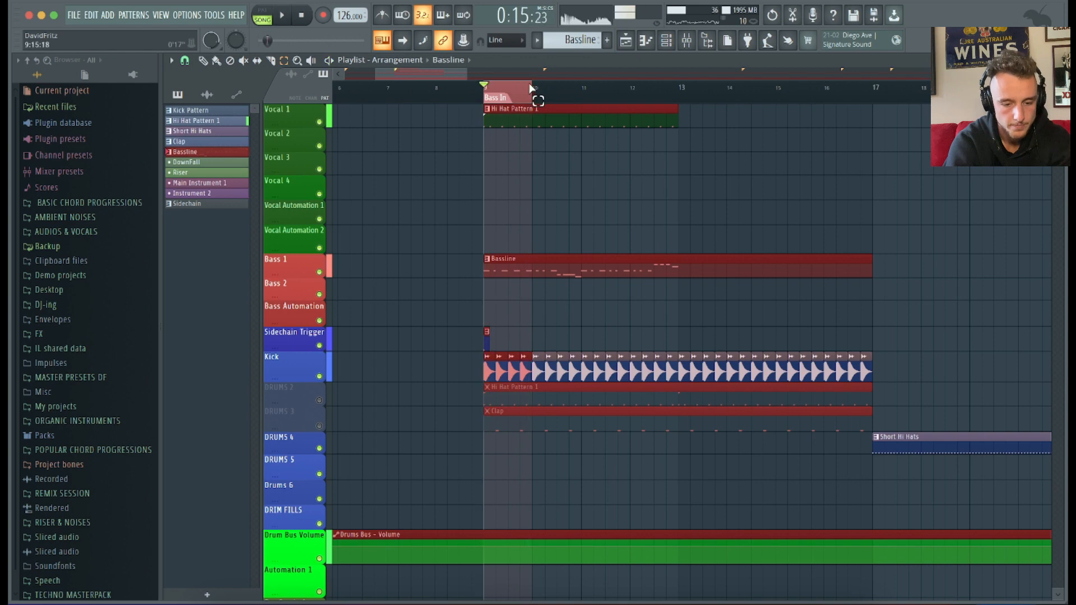
pyautogui.click(647, 39)
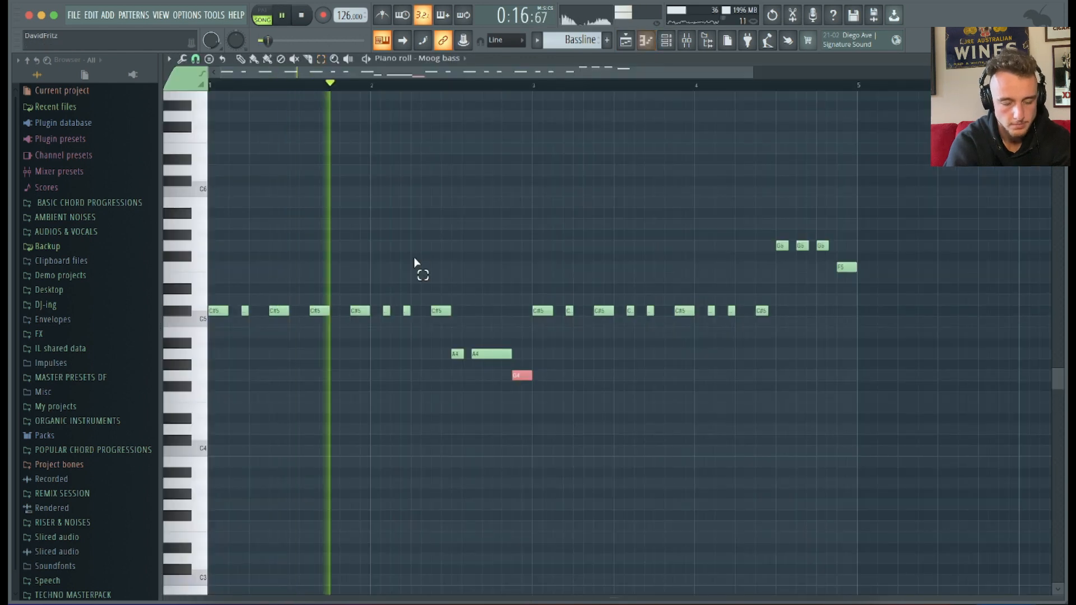
pyautogui.click(240, 59)
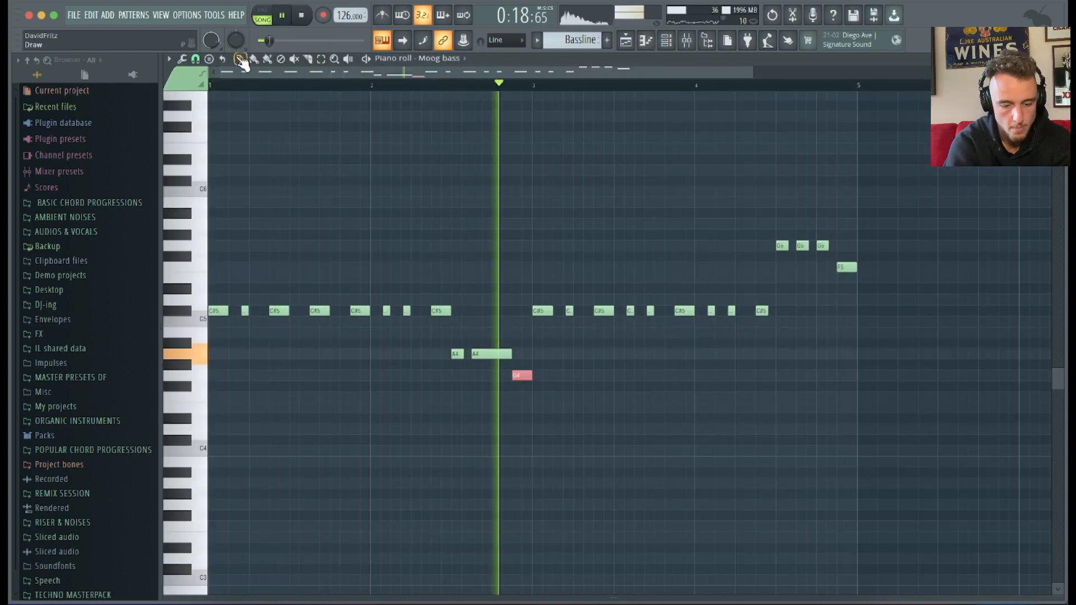
pyautogui.scroll(1, 535, 254)
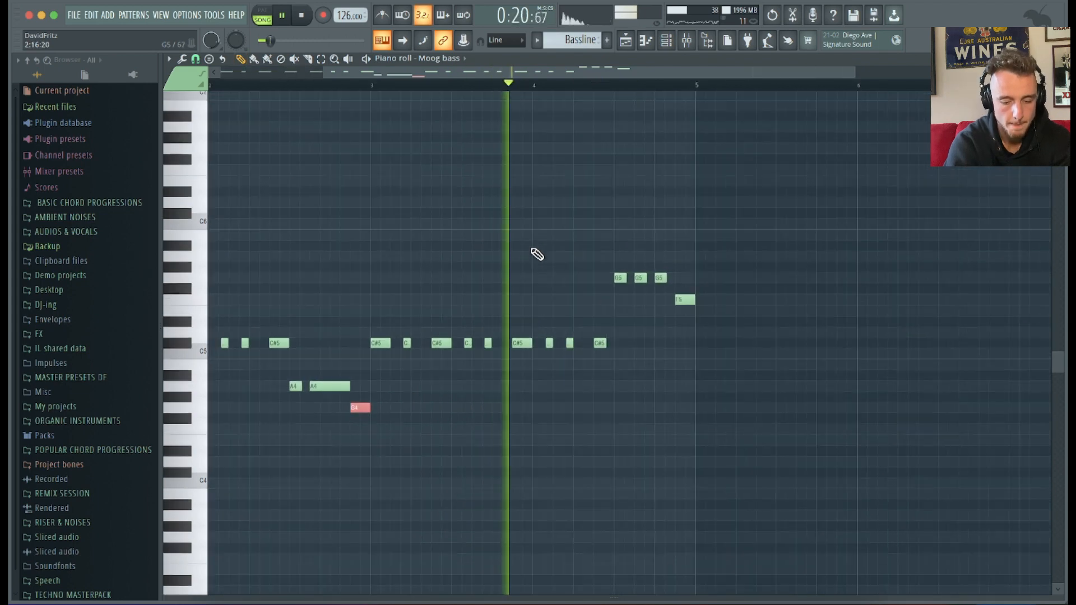
pyautogui.scroll(-1, 537, 254)
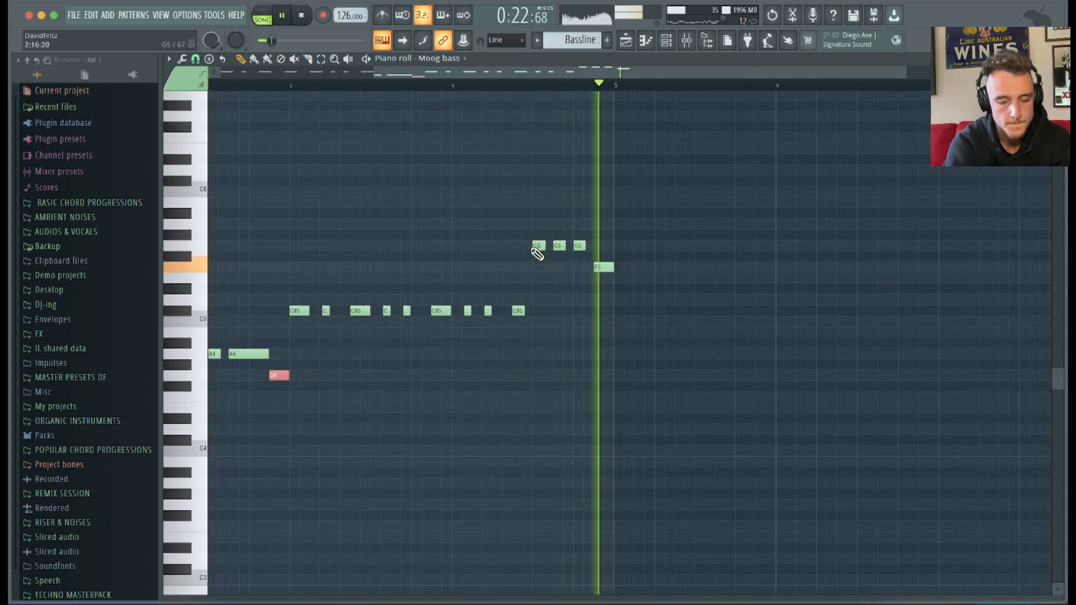
pyautogui.scroll(-2, 537, 254)
pyautogui.press('space')
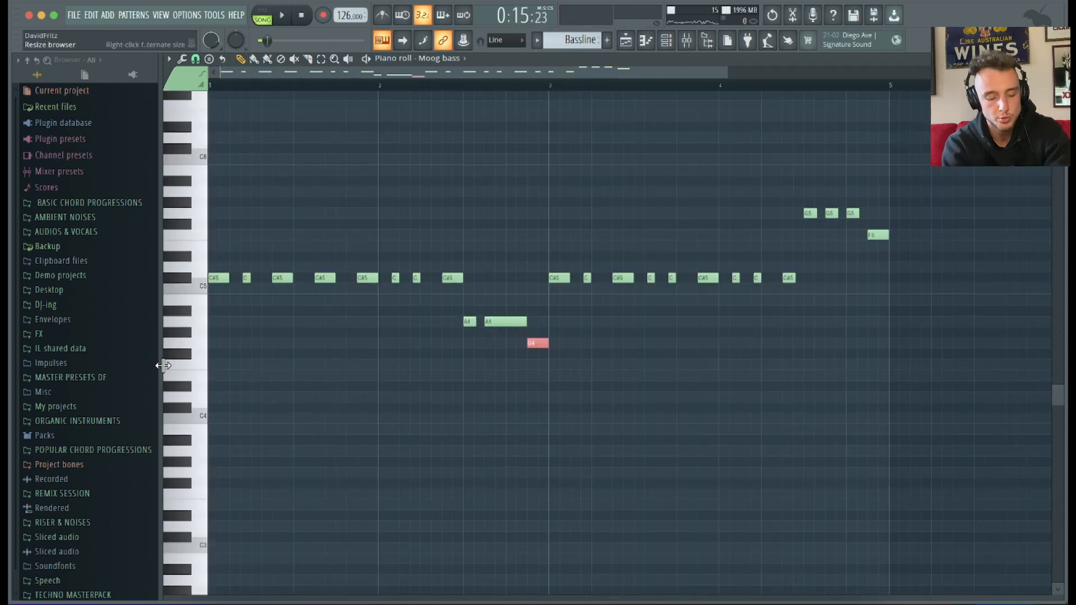
# Select all notes in the Moog bass piano roll and delete them.
pyautogui.hotkey('ctrl', 'a')
pyautogui.press('Delete')
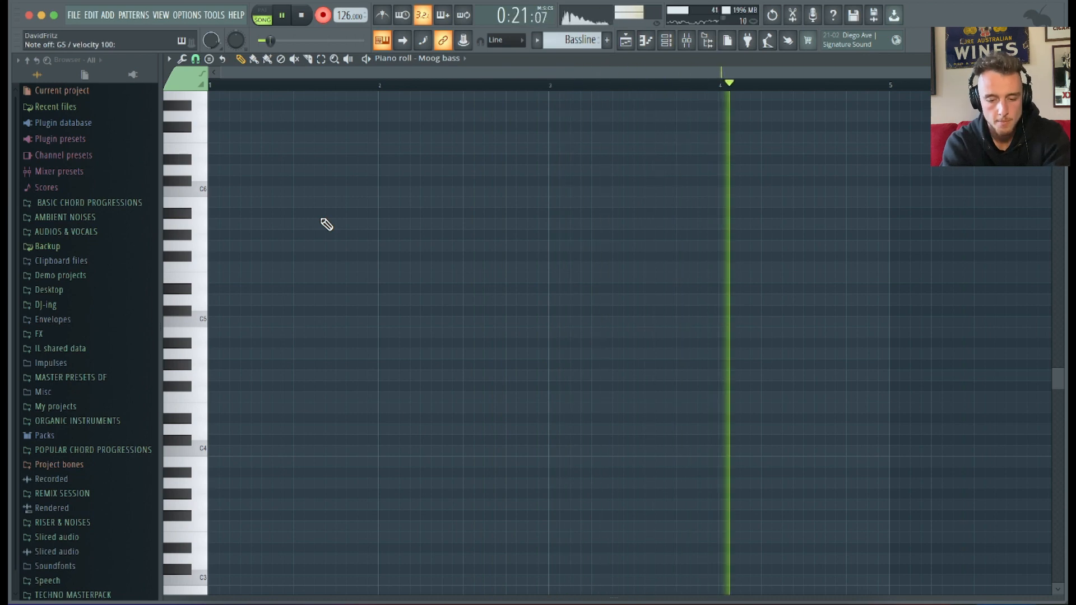
pyautogui.press('space')
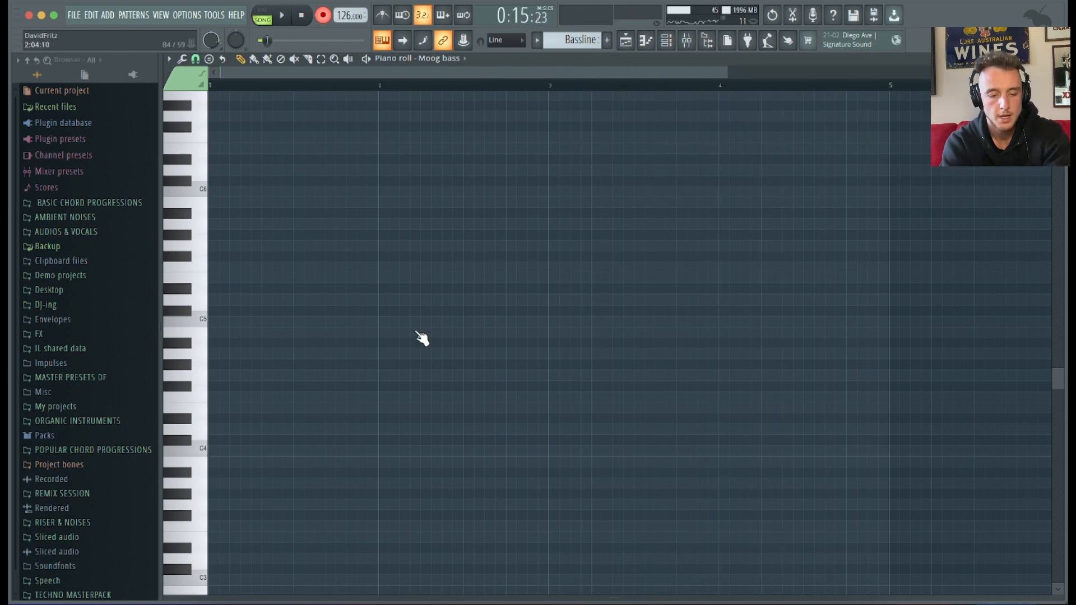
pyautogui.scroll(15, 421, 338)
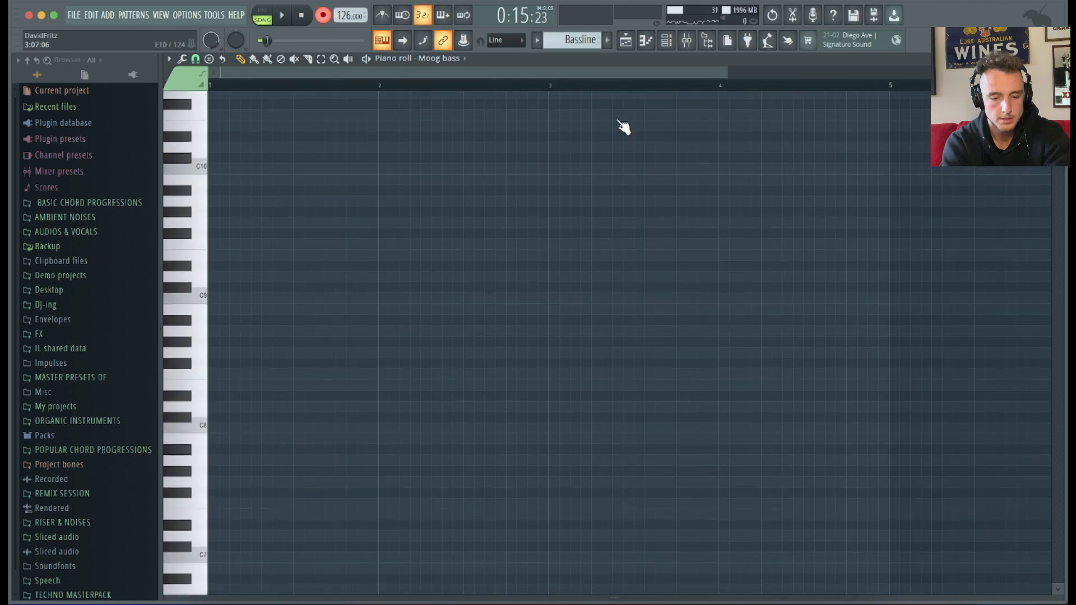
# Switch the piano roll from the Moog bass channel to the MIDRANGE BASS channel.
pyautogui.click(454, 58)
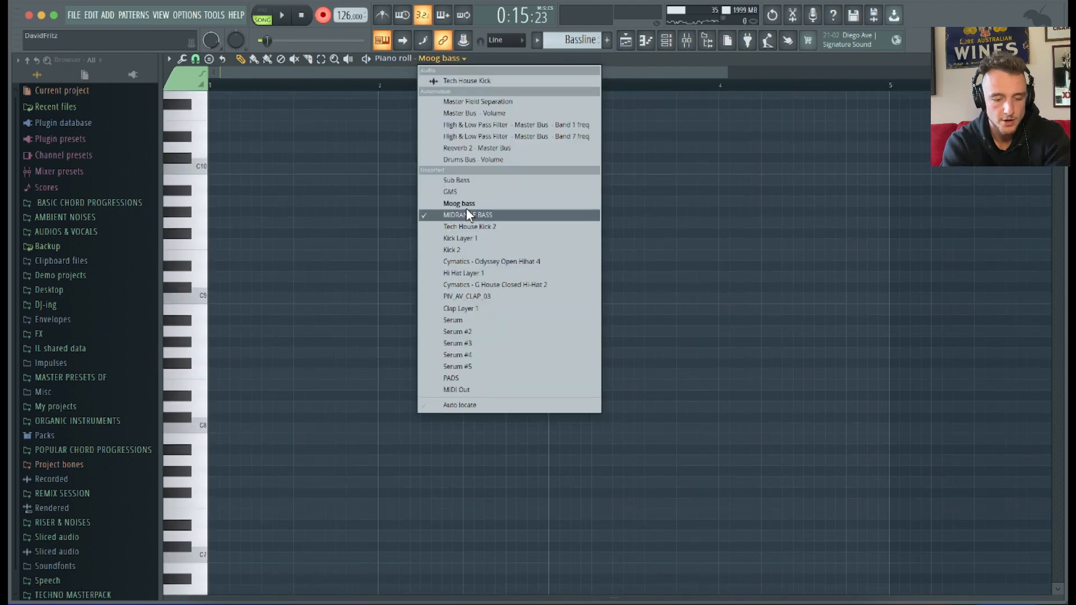
pyautogui.click(455, 212)
pyautogui.scroll(-15, 411, 401)
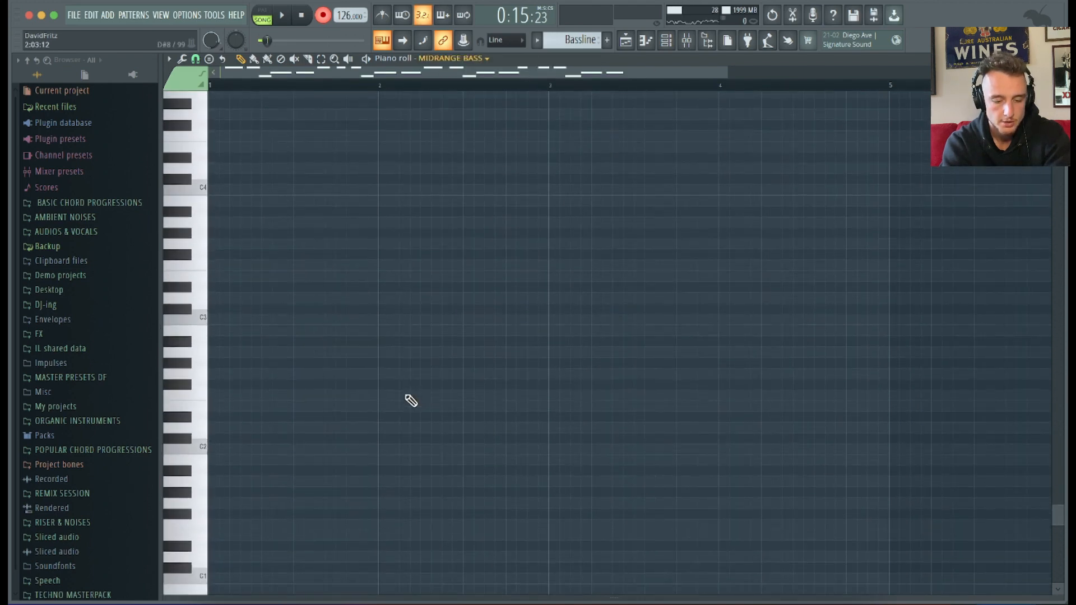
pyautogui.hotkey('ctrl', 'a')
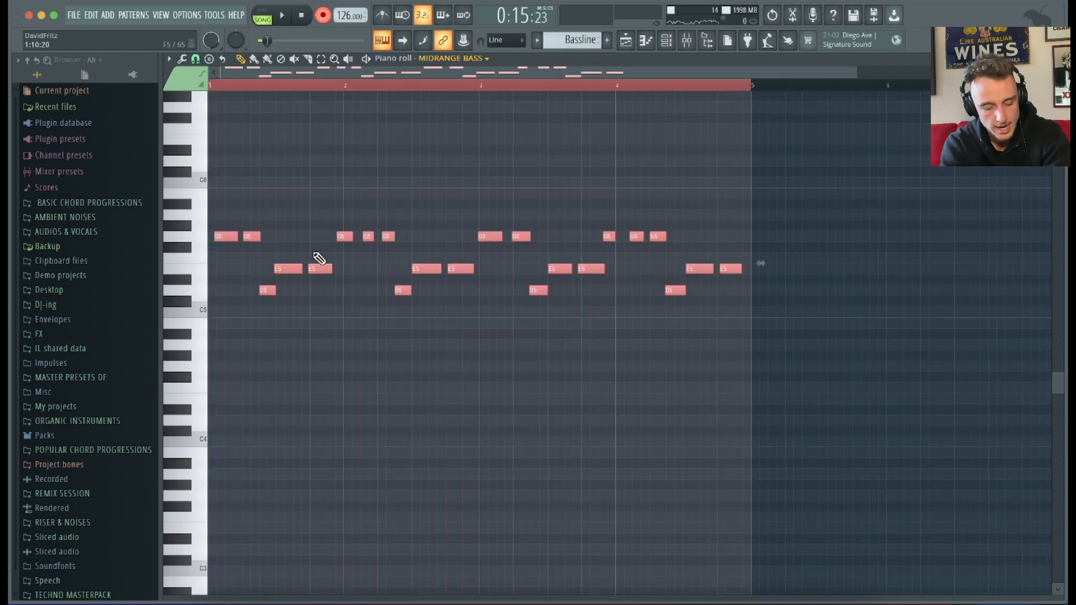
pyautogui.scroll(3, 320, 257)
pyautogui.click(275, 247)
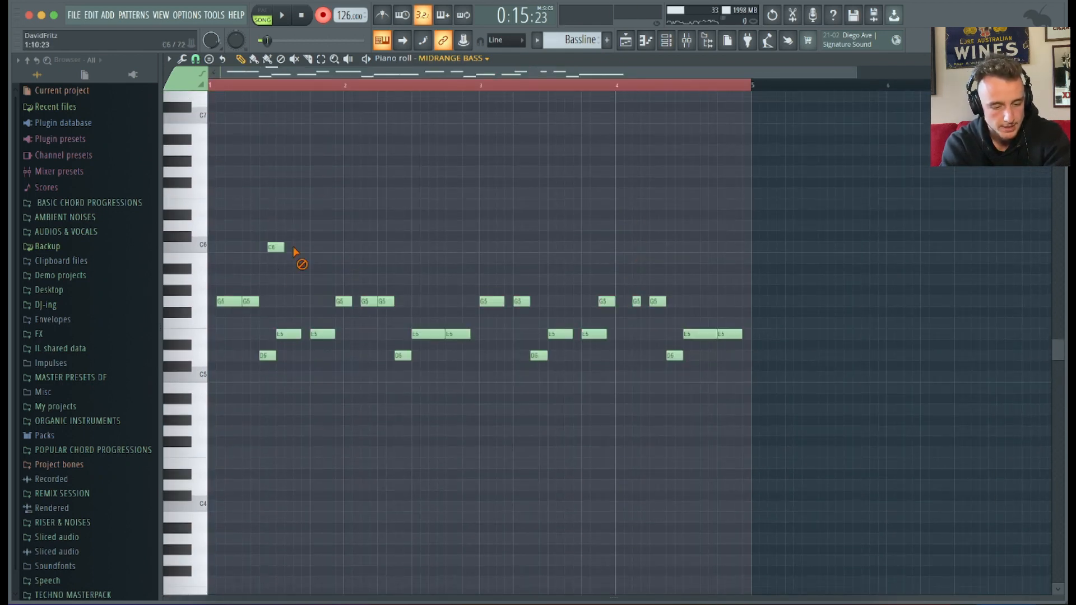
pyautogui.scroll(3, 266, 305)
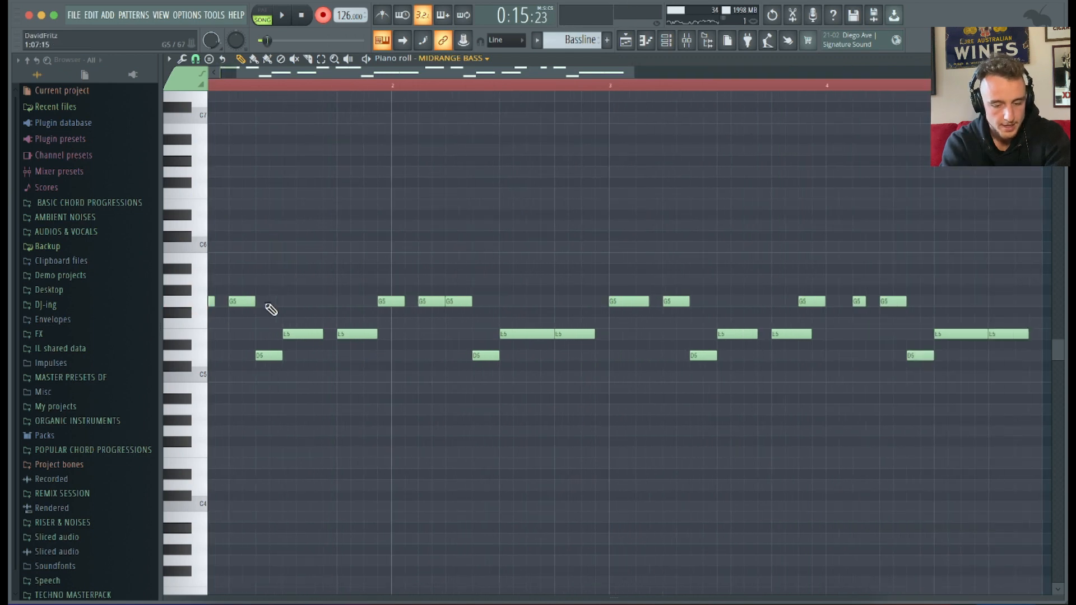
pyautogui.scroll(1, 267, 305)
pyautogui.scroll(-3, 266, 305)
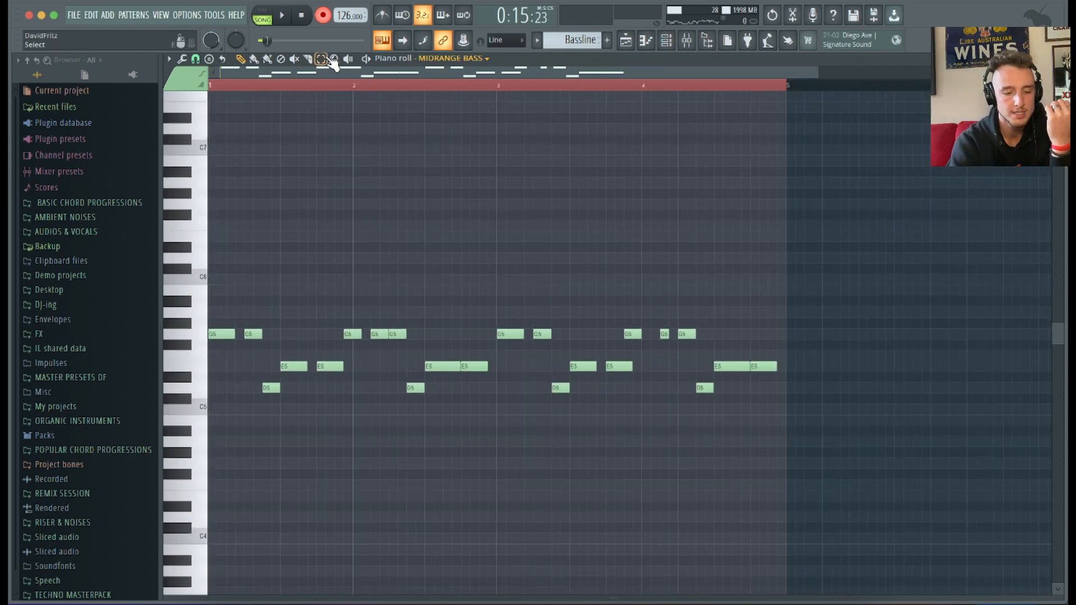
# Time-select the MIDRANGE BASS notes in bar 1, then those in bar 2, then clear the time selection.
pyautogui.moveTo(355, 82); pyautogui.dragTo(222, 93)
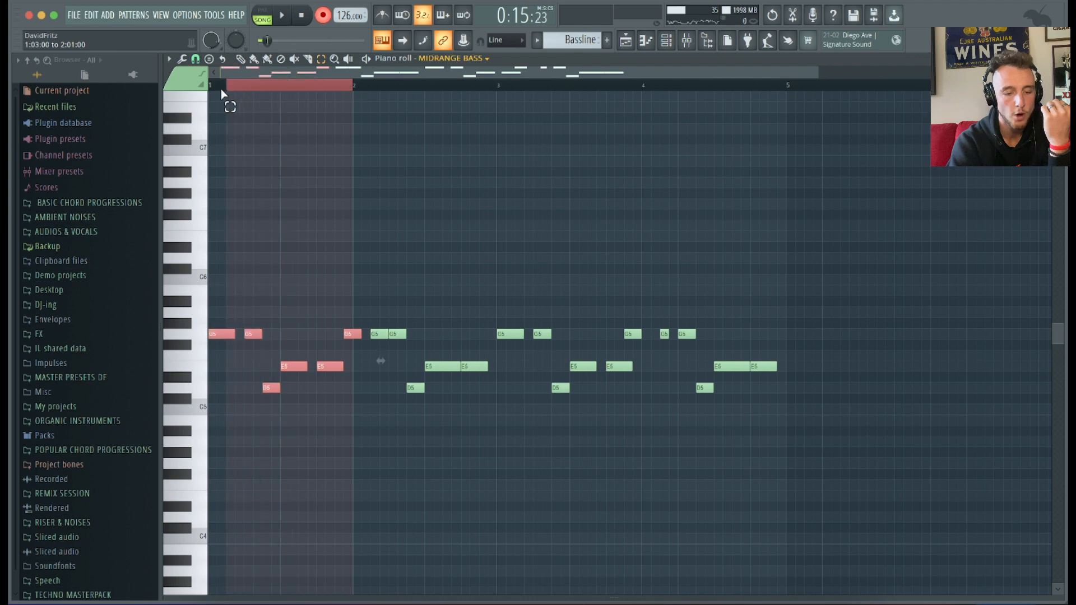
pyautogui.moveTo(348, 87); pyautogui.dragTo(489, 89)
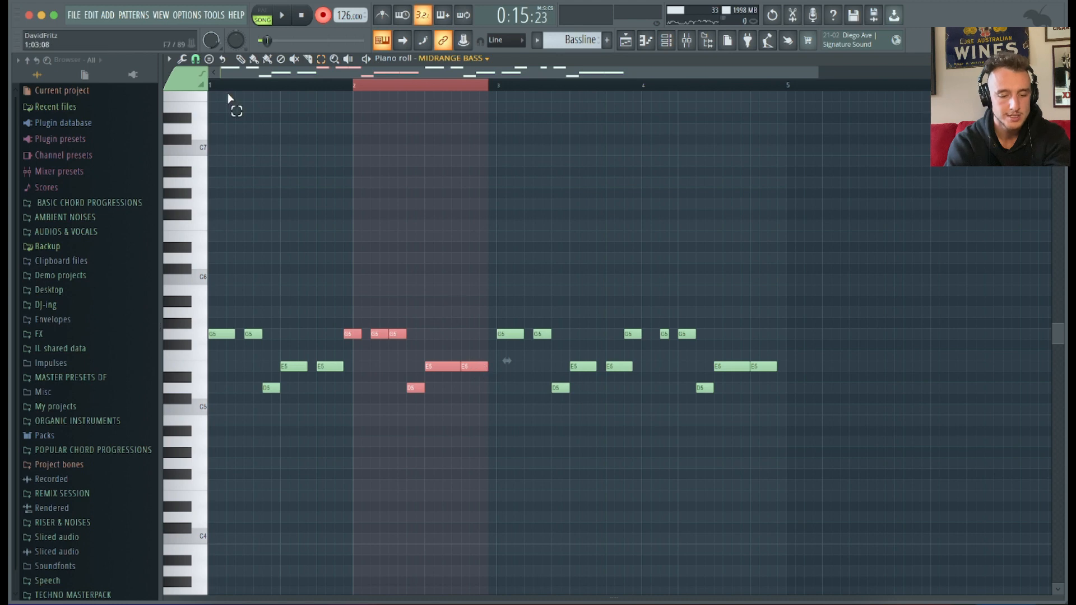
pyautogui.click(212, 86)
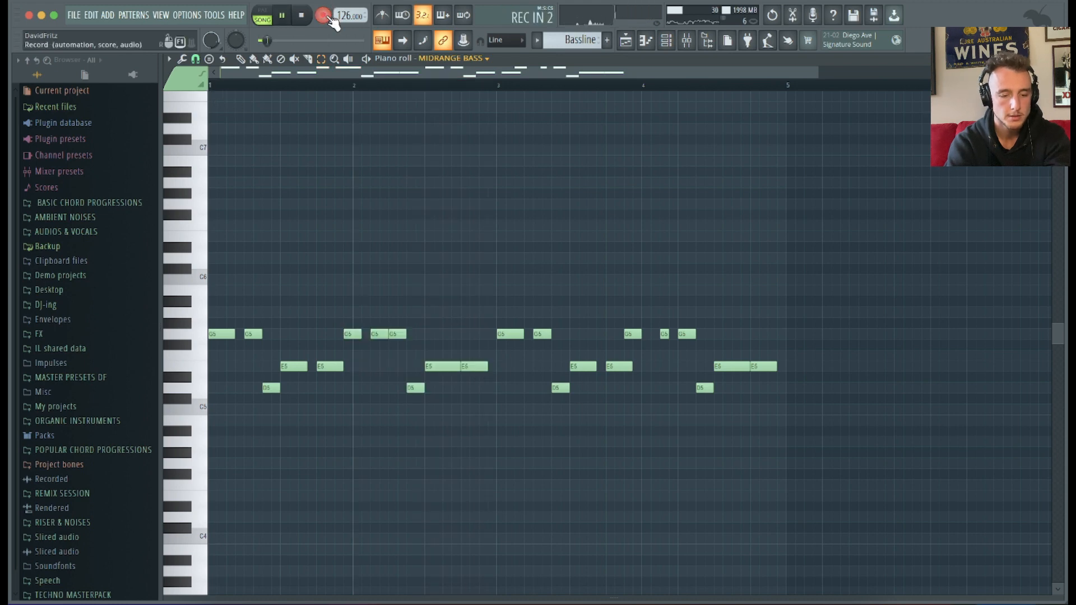